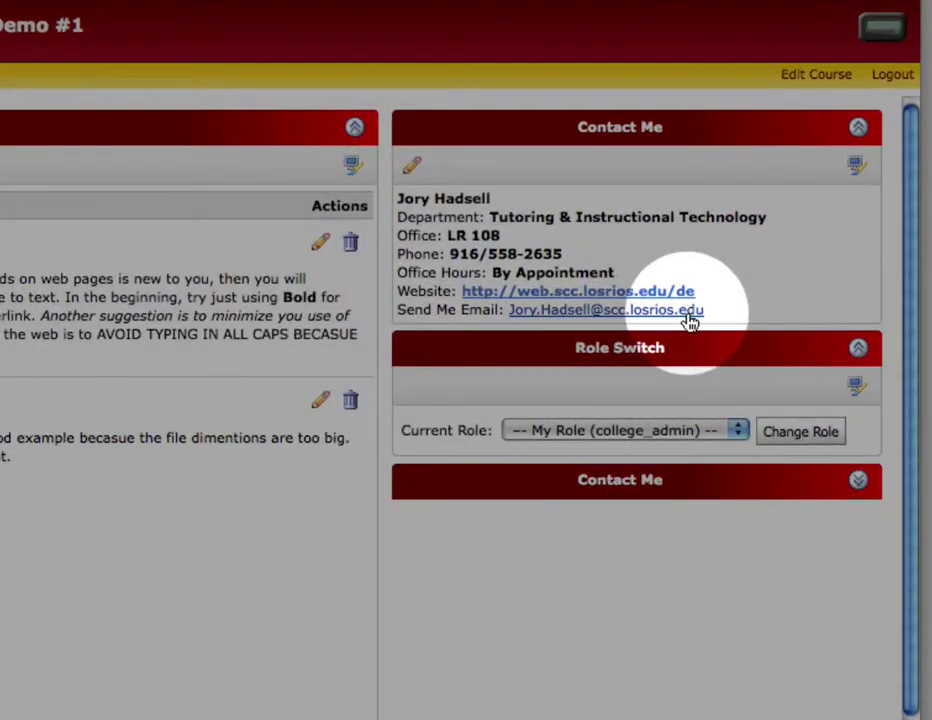
# Open the e-mail link in the Contact Me widget, enlarge the message window to inspect it, and close the message.
pyautogui.click(693, 312)
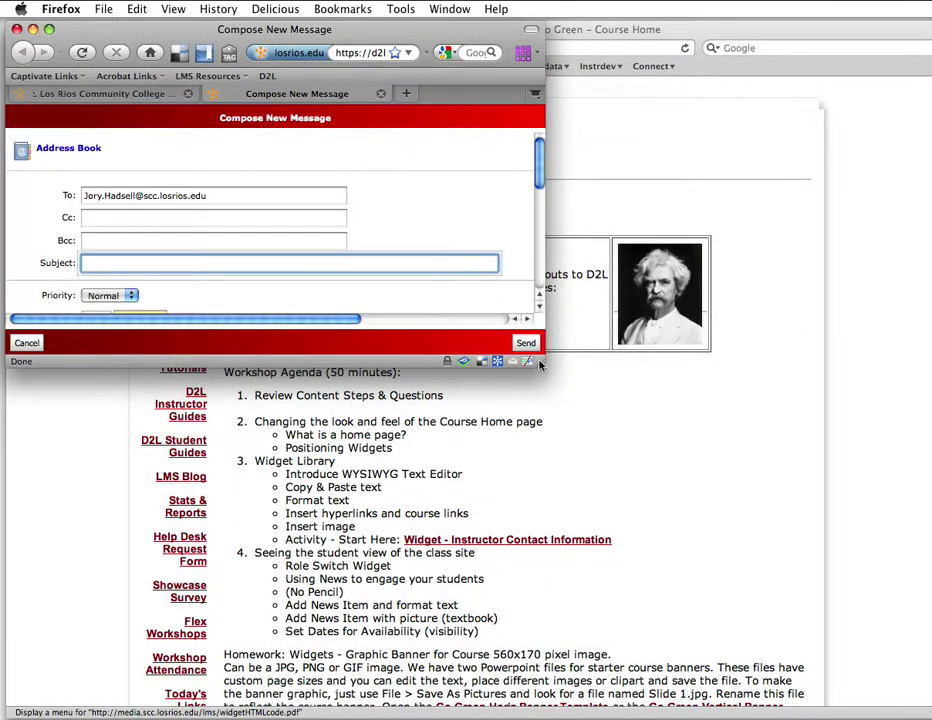
pyautogui.moveTo(541, 363); pyautogui.dragTo(847, 620)
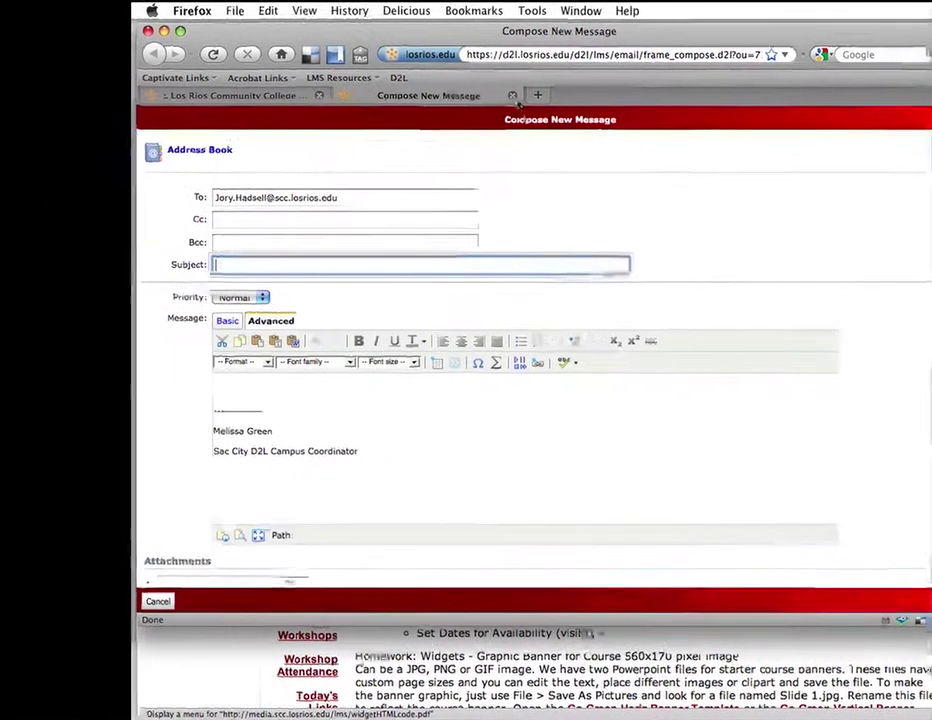
pyautogui.click(380, 93)
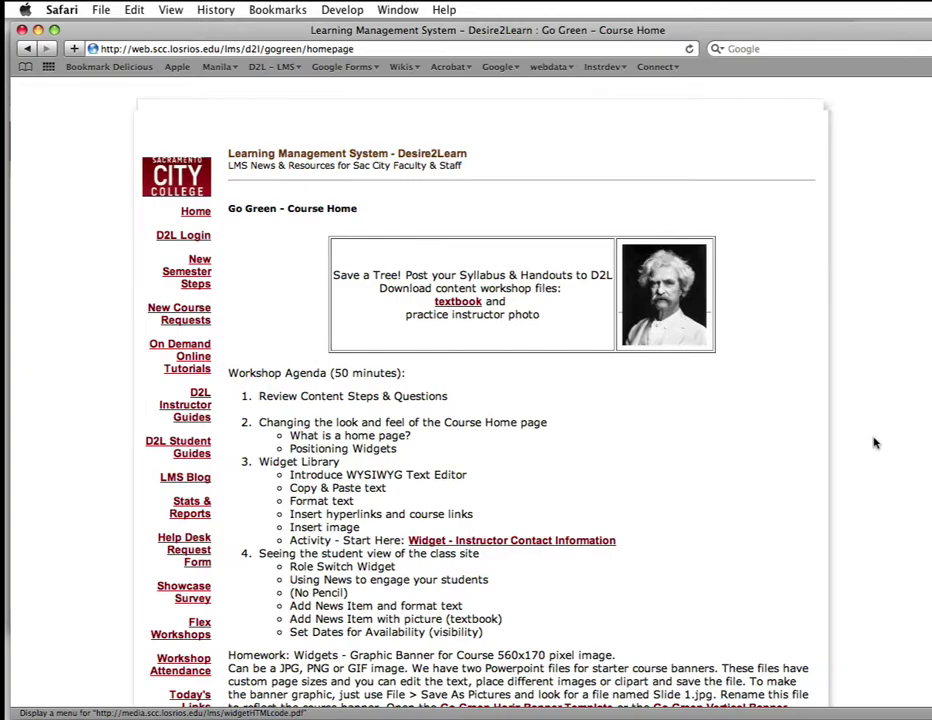
# Download the Widget Contact Me Form linked on the Go Green page as widgetHTMLcode.pdf into the class demos folder.
pyautogui.scroll(-2, 875, 443)
pyautogui.scroll(-4, 870, 443)
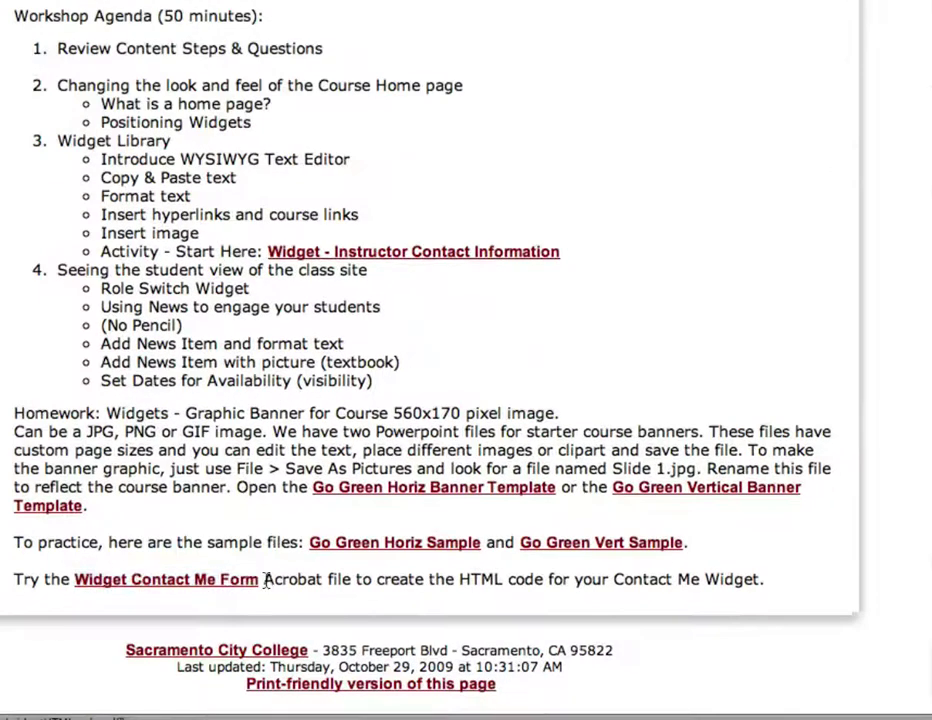
pyautogui.moveTo(407, 611); pyautogui.dragTo(459, 617)
pyautogui.moveTo(341, 585); pyautogui.dragTo(545, 578)
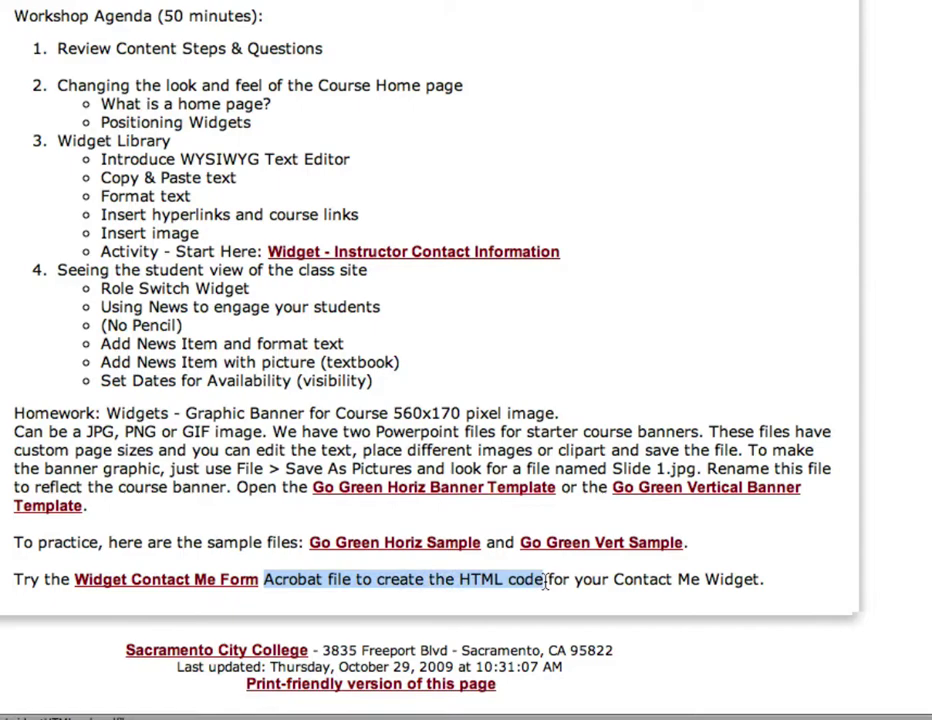
pyautogui.rightClick(175, 583)
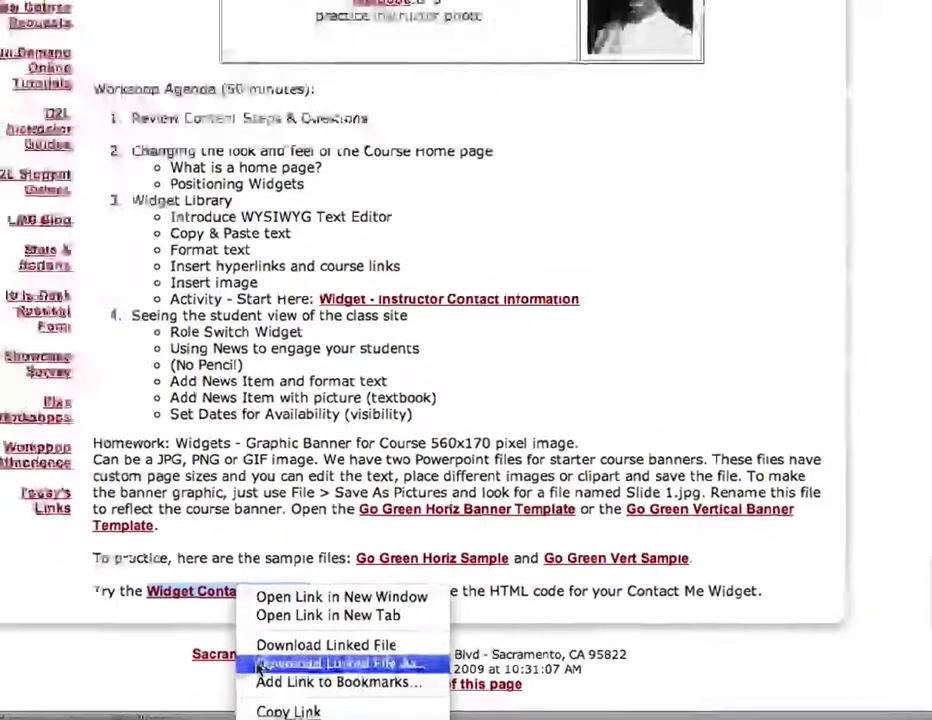
pyautogui.click(203, 664)
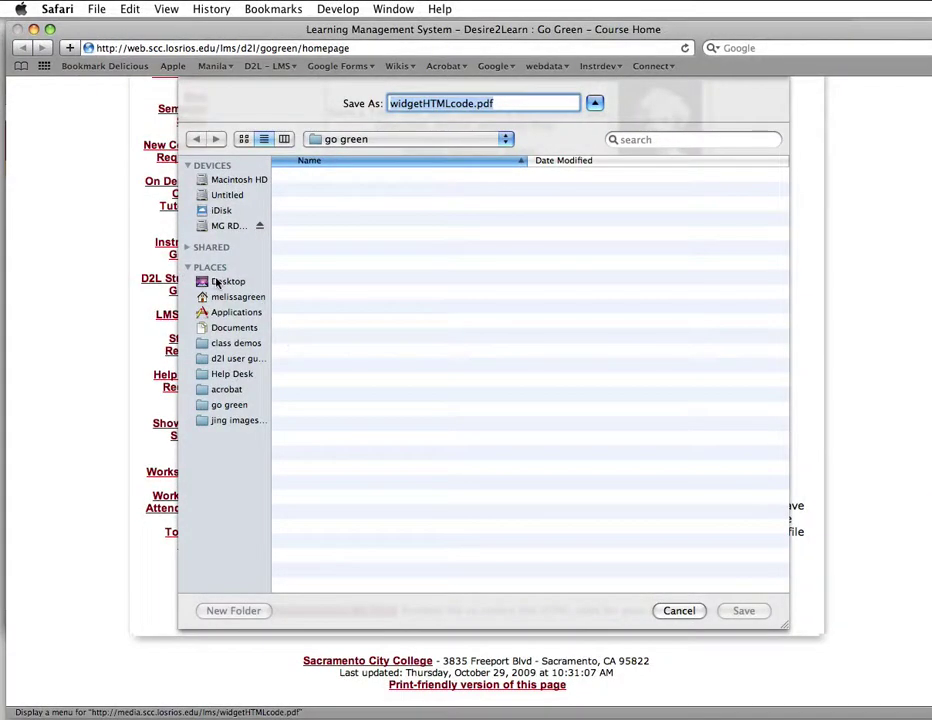
pyautogui.click(224, 345)
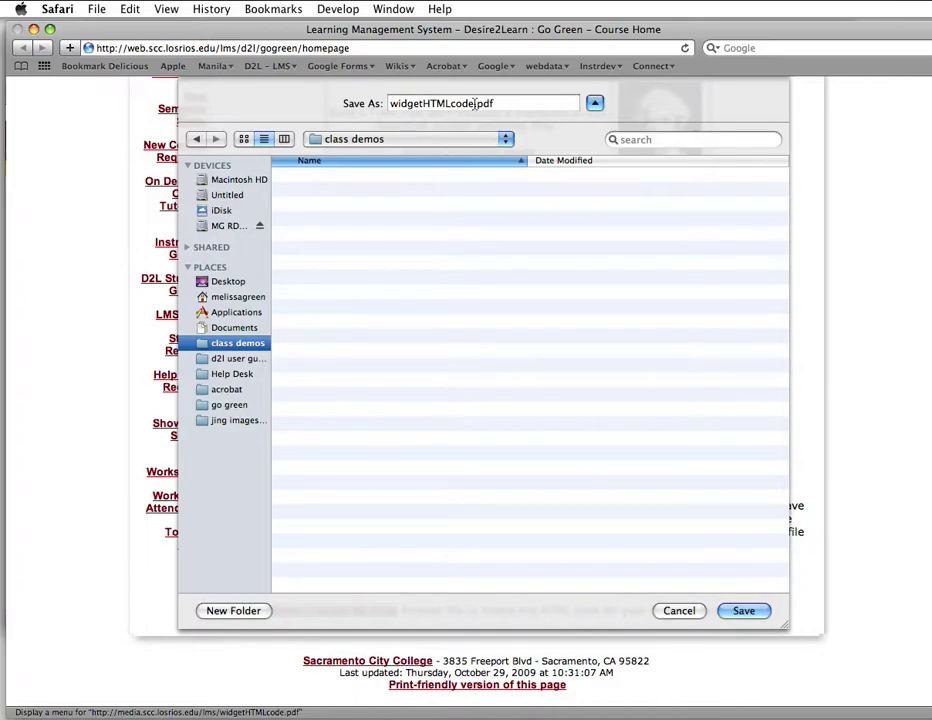
pyautogui.click(740, 611)
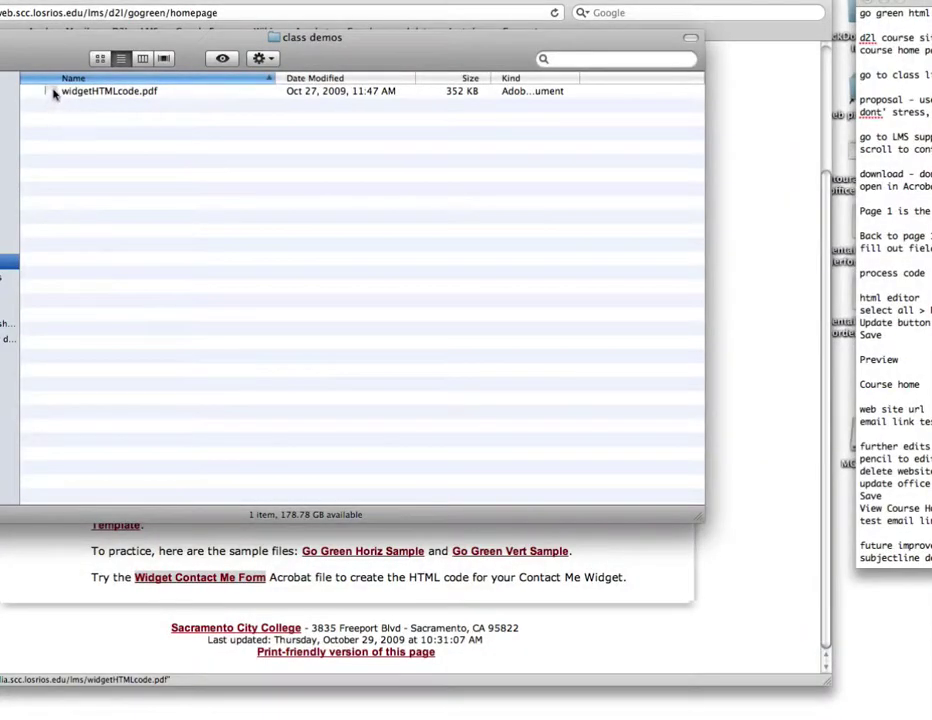
# Open widgetHTMLcode.pdf from the class demos folder in Adobe Reader, review the second-page instructions and return to the form page.
pyautogui.click(188, 123)
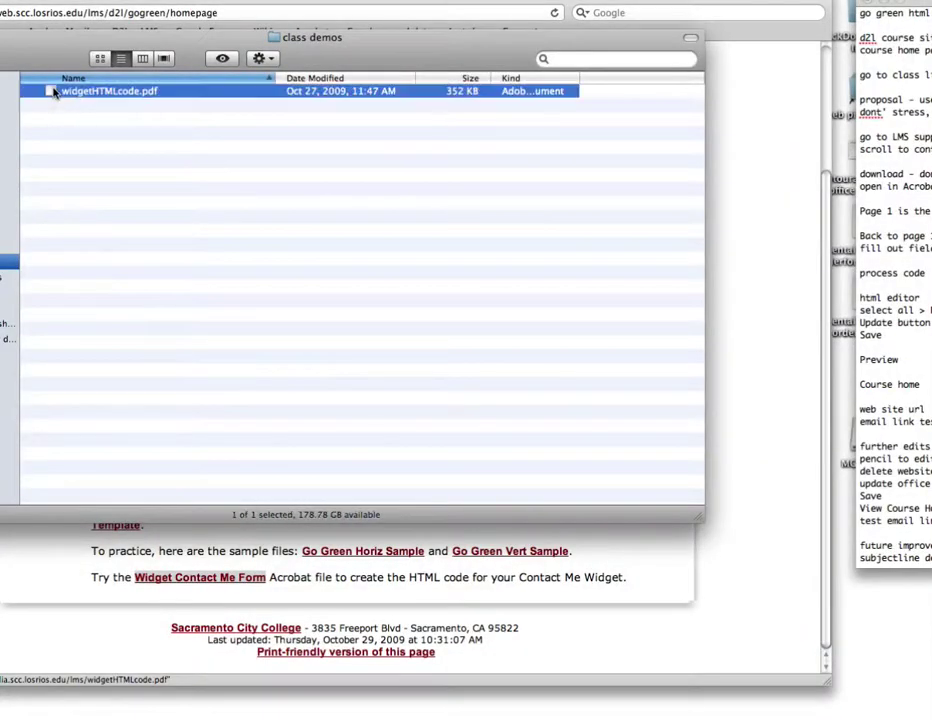
pyautogui.rightClick(54, 92)
pyautogui.moveTo(100, 110)
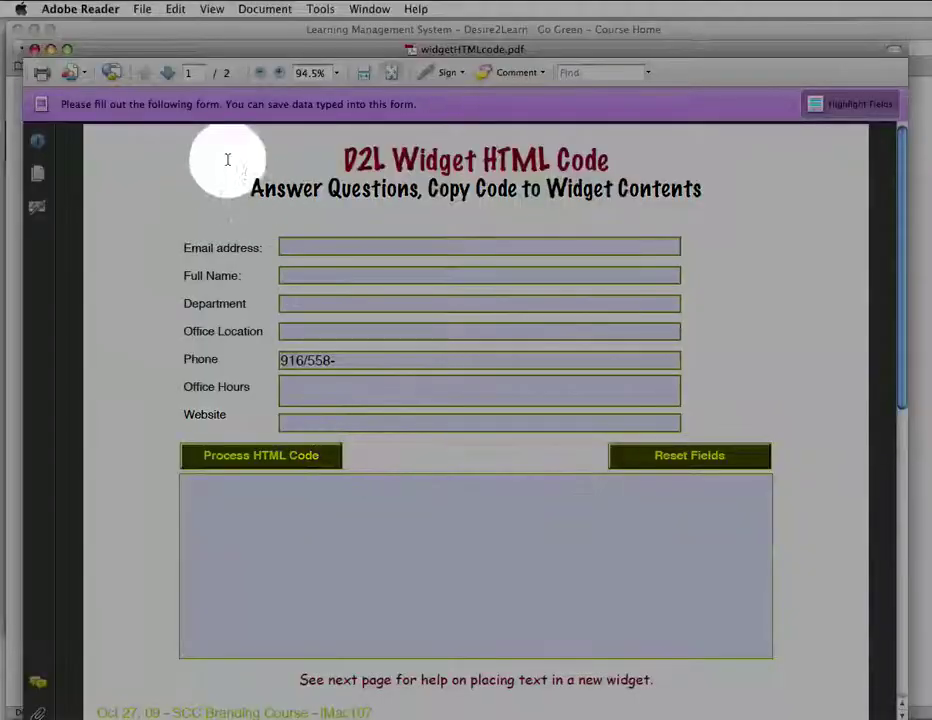
pyautogui.click(167, 73)
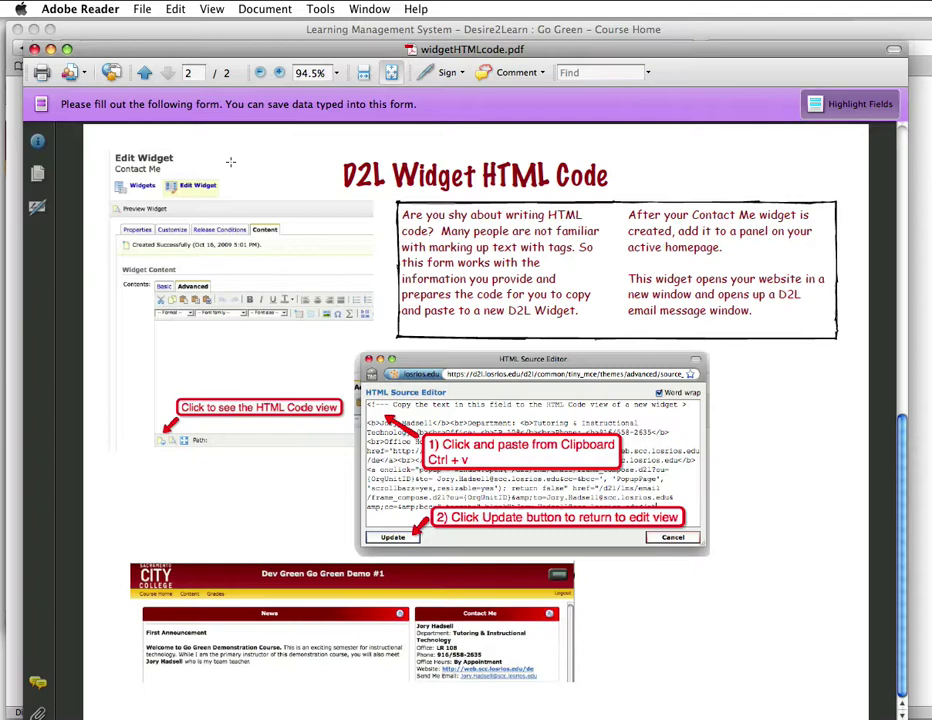
pyautogui.click(144, 73)
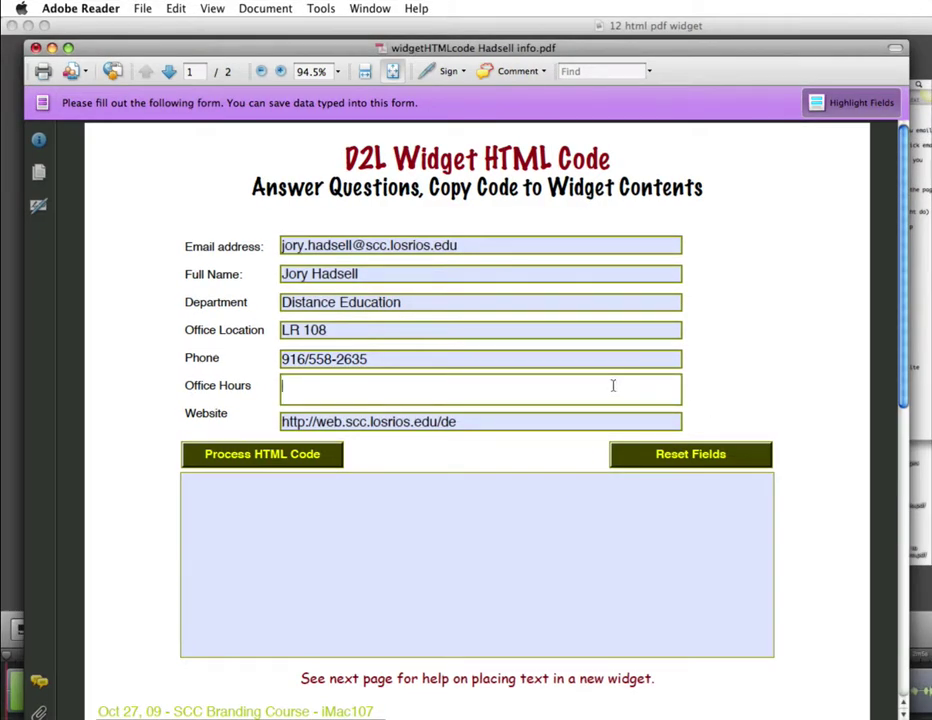
# Enter the office hours "MW: 3:30pm, TuTh 3:00 pm, or by appointment" and process the form into HTML code.
pyautogui.write('MW: 3:30pm, TuTh 3:00 pm, or by appointment')
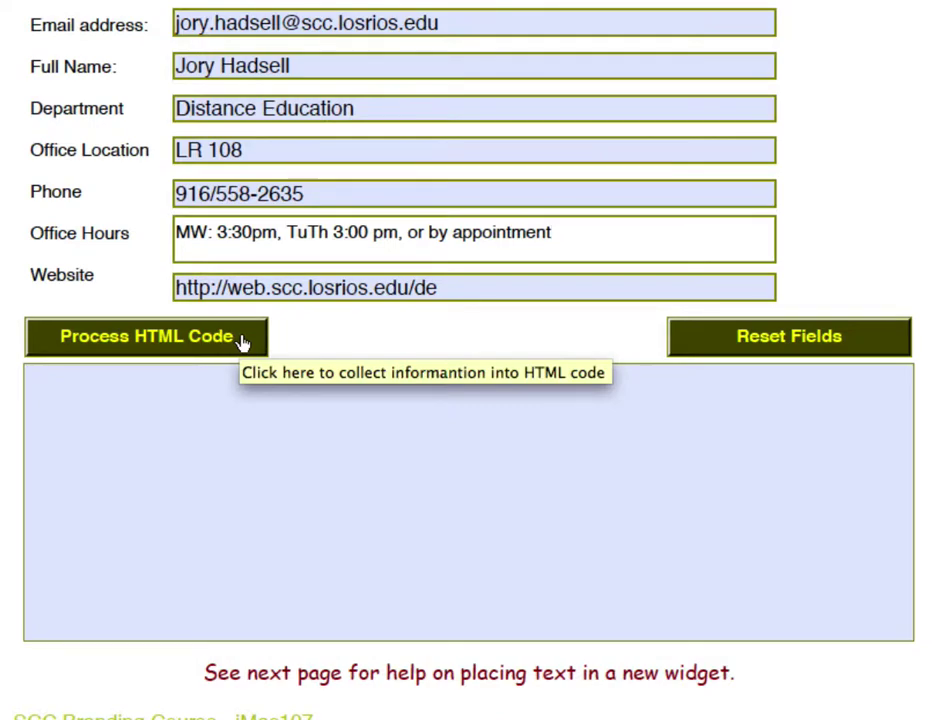
pyautogui.click(242, 340)
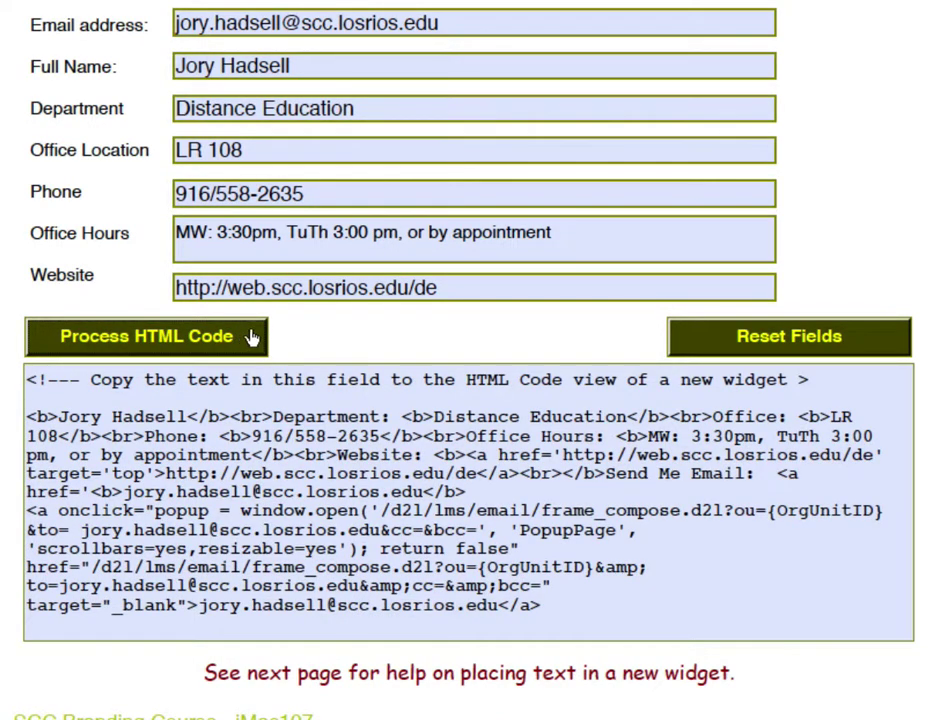
# Copy the generated HTML code below its comment line and switch to the D2L course home in Firefox.
pyautogui.moveTo(552, 611); pyautogui.dragTo(18, 416)
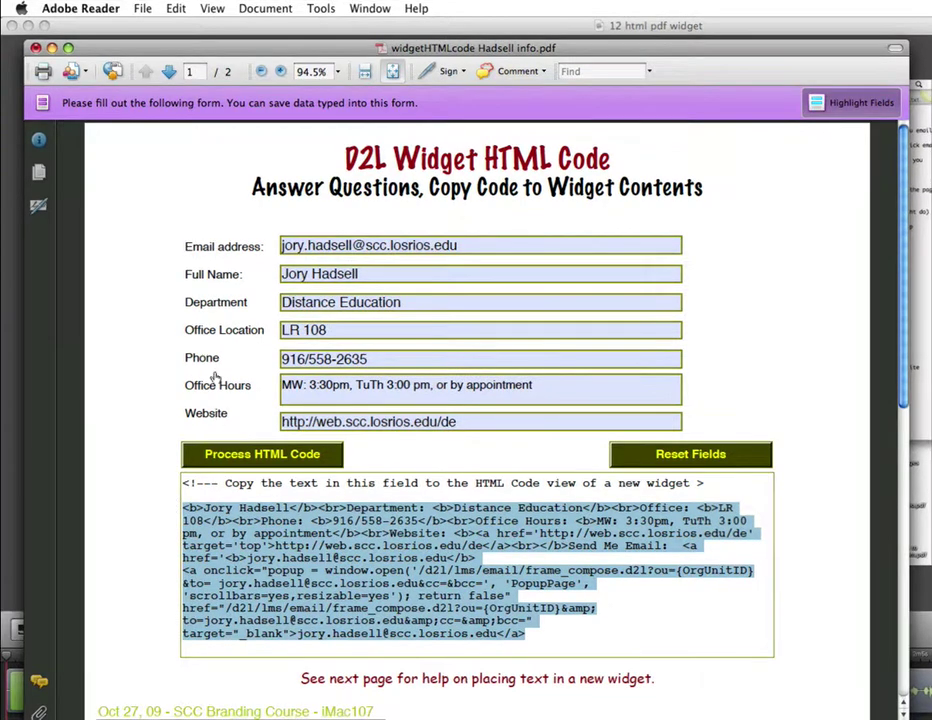
pyautogui.click(175, 8)
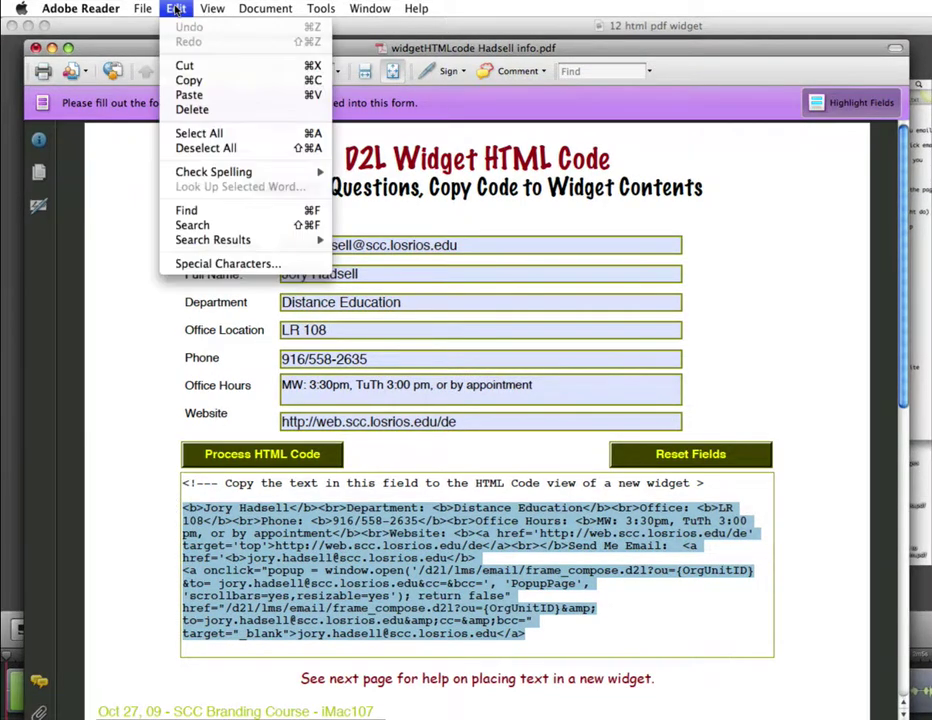
pyautogui.click(189, 80)
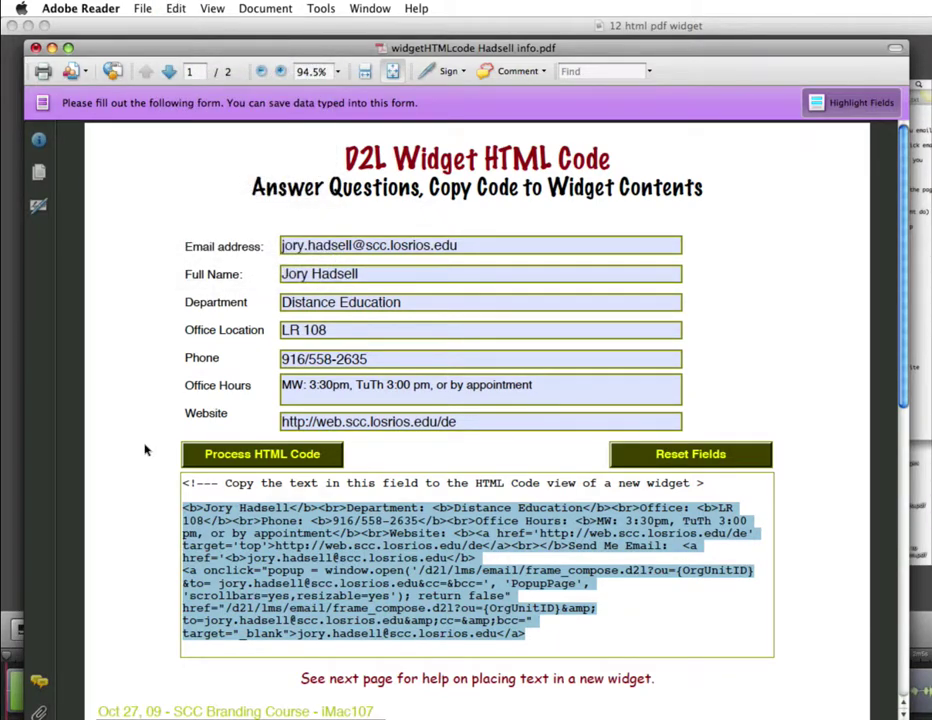
pyautogui.press('super+Tab')
pyautogui.press('super+Tab')
pyautogui.press('super+Tab')
pyautogui.press('super+Tab')
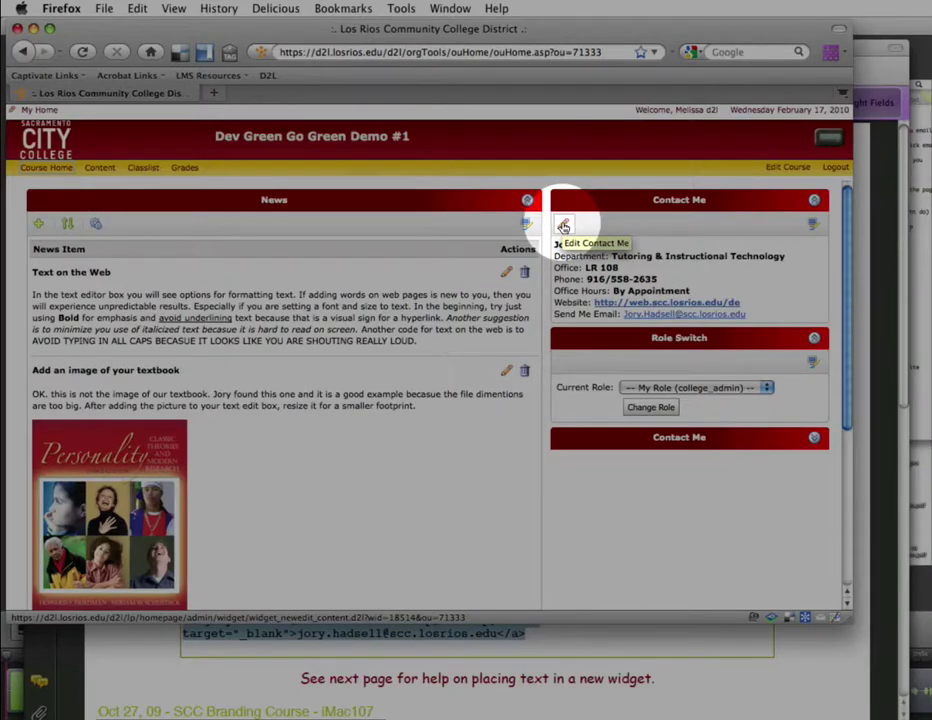
# Replace the entire HTML source of the first Contact Me widget with the copied code and update the editor.
pyautogui.click(563, 226)
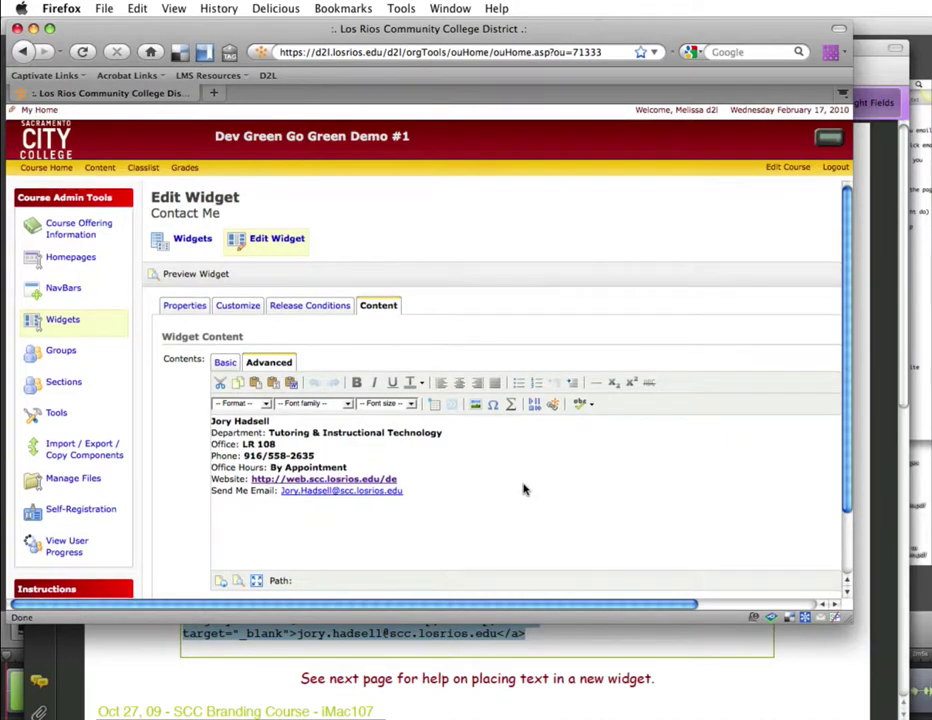
pyautogui.scroll(-2, 523, 489)
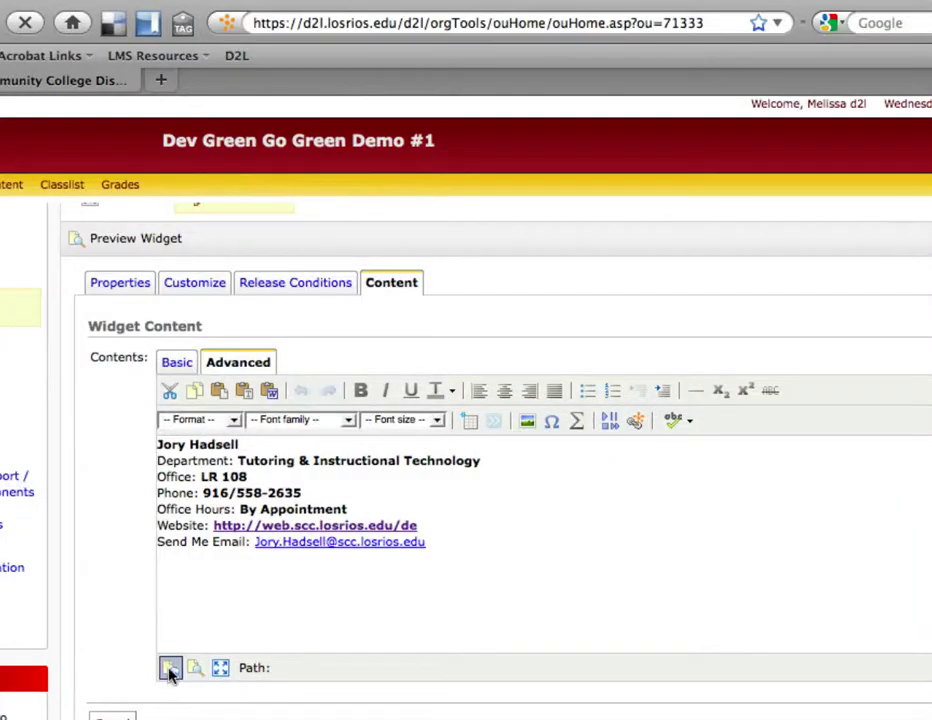
pyautogui.click(170, 669)
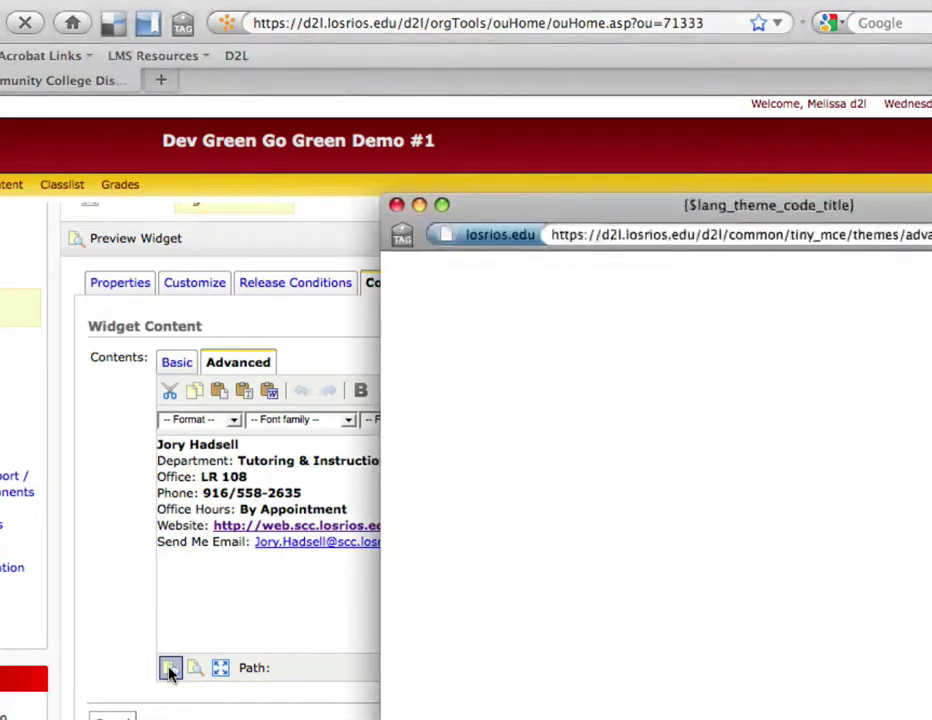
pyautogui.moveTo(545, 210); pyautogui.dragTo(279, 95)
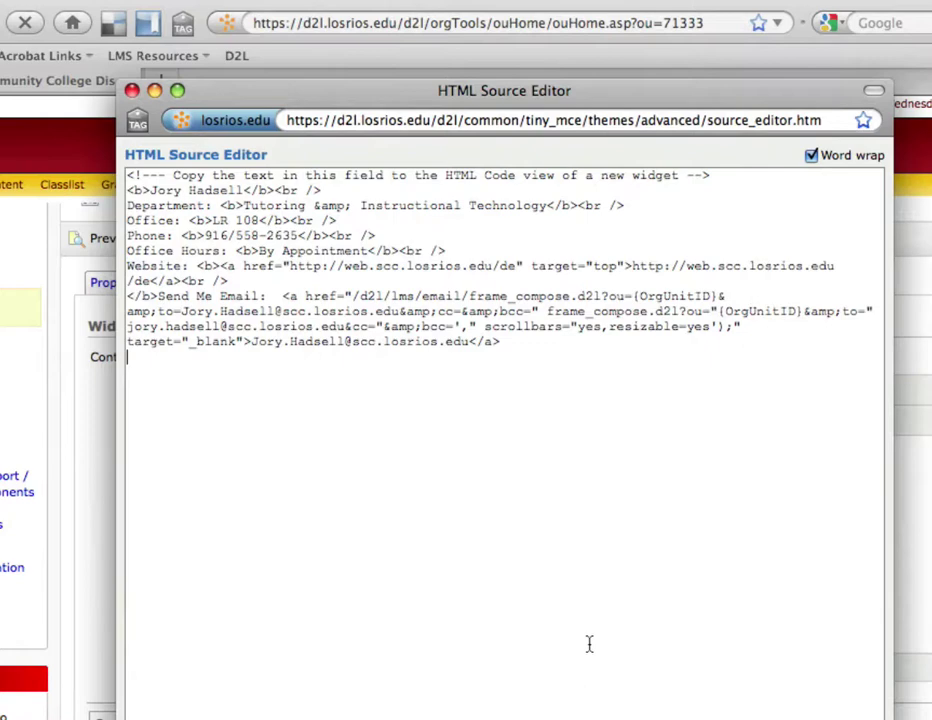
pyautogui.press('super+a')
pyautogui.press('Delete')
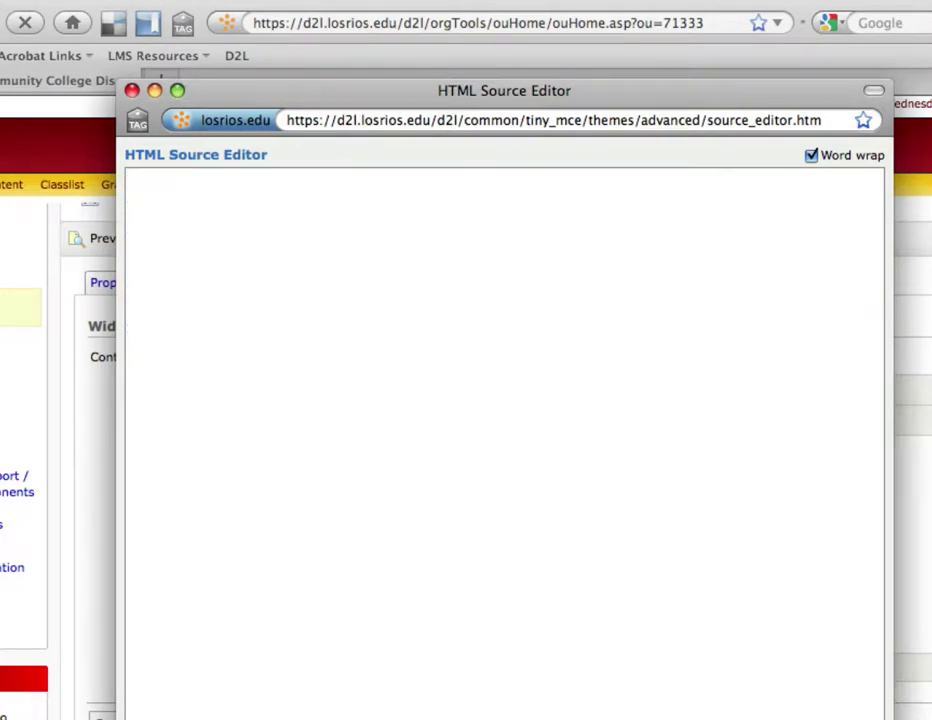
pyautogui.press('super+v')
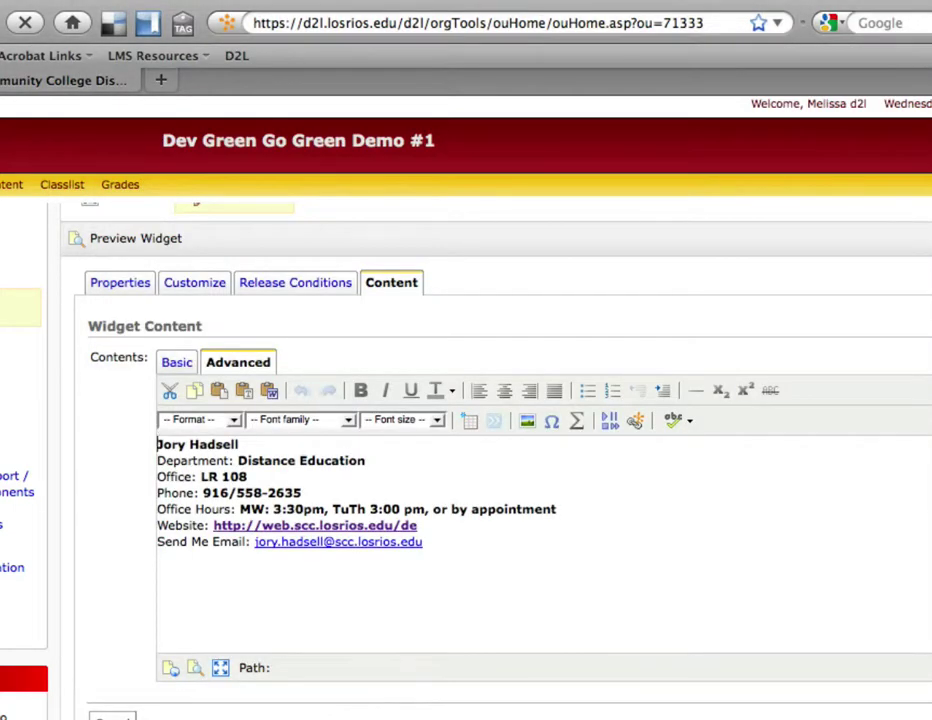
# Save the Contact Me widget with the new office hours and check them on the Course Home page.
pyautogui.moveTo(557, 510); pyautogui.dragTo(229, 512)
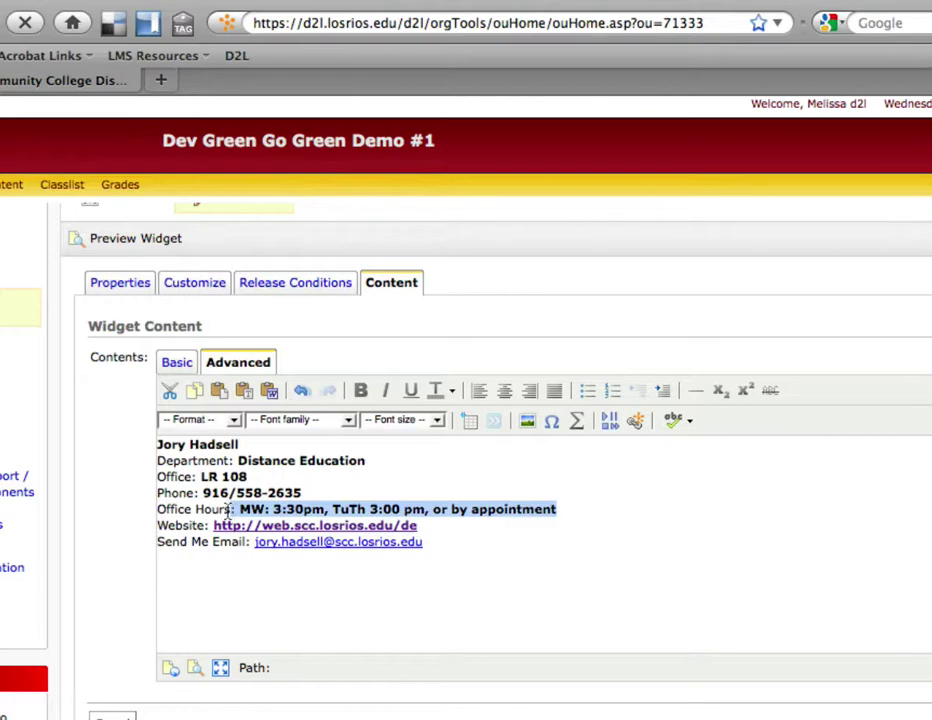
pyautogui.scroll(-1, 730, 672)
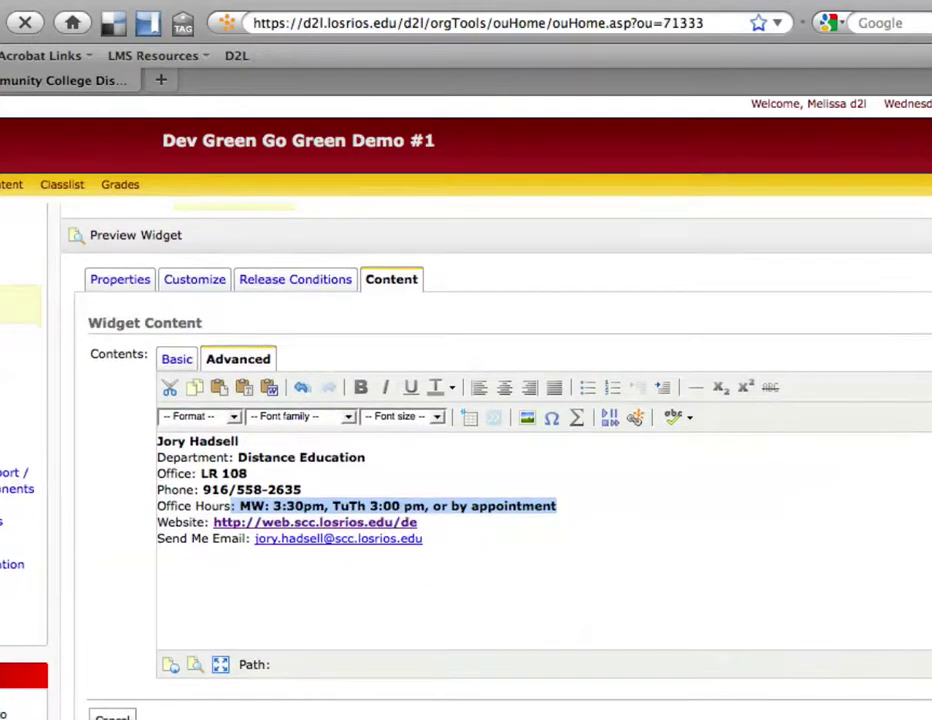
pyautogui.hscroll(4, 466, 460)
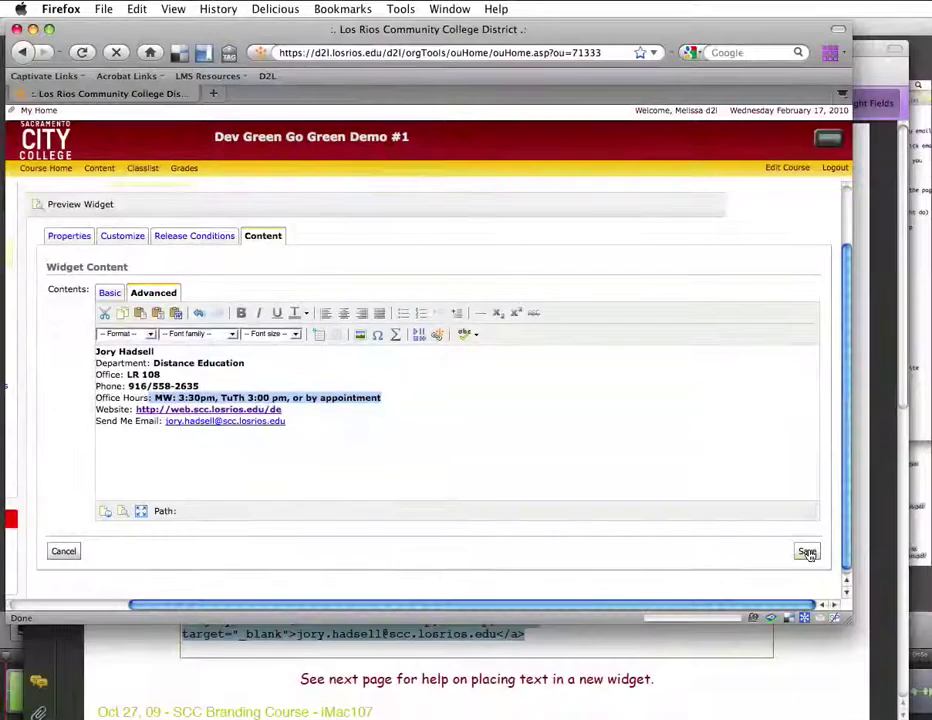
pyautogui.click(808, 552)
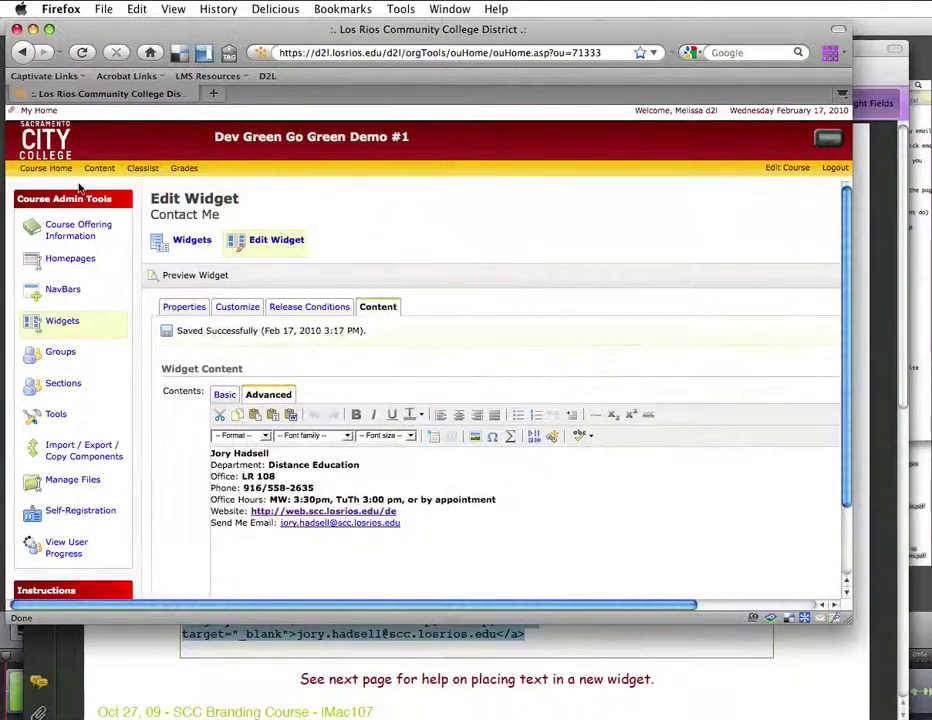
pyautogui.click(52, 170)
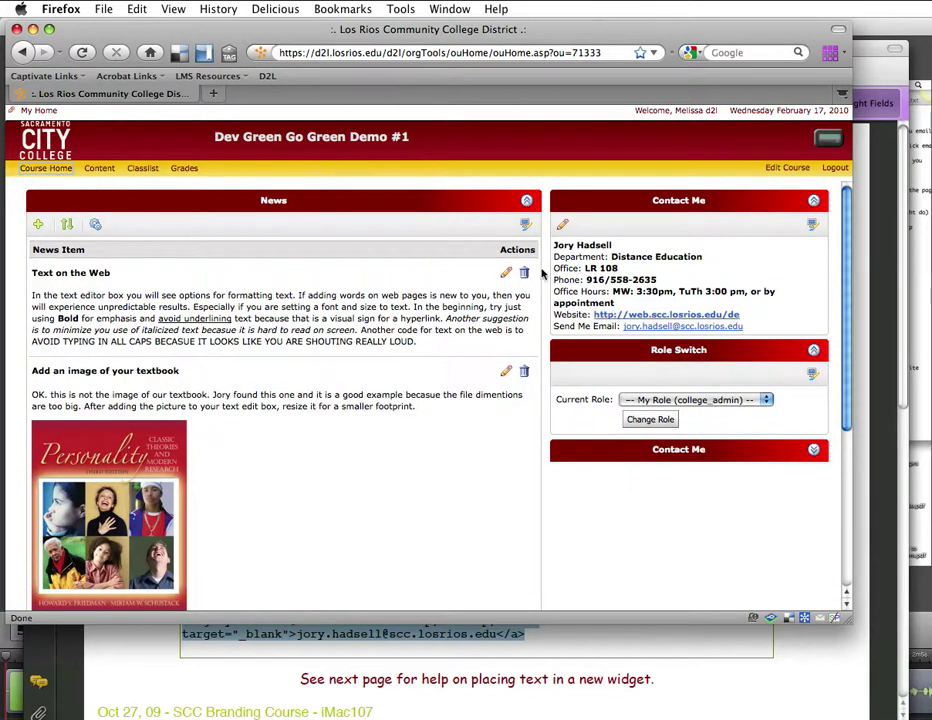
pyautogui.moveTo(774, 293); pyautogui.dragTo(598, 297)
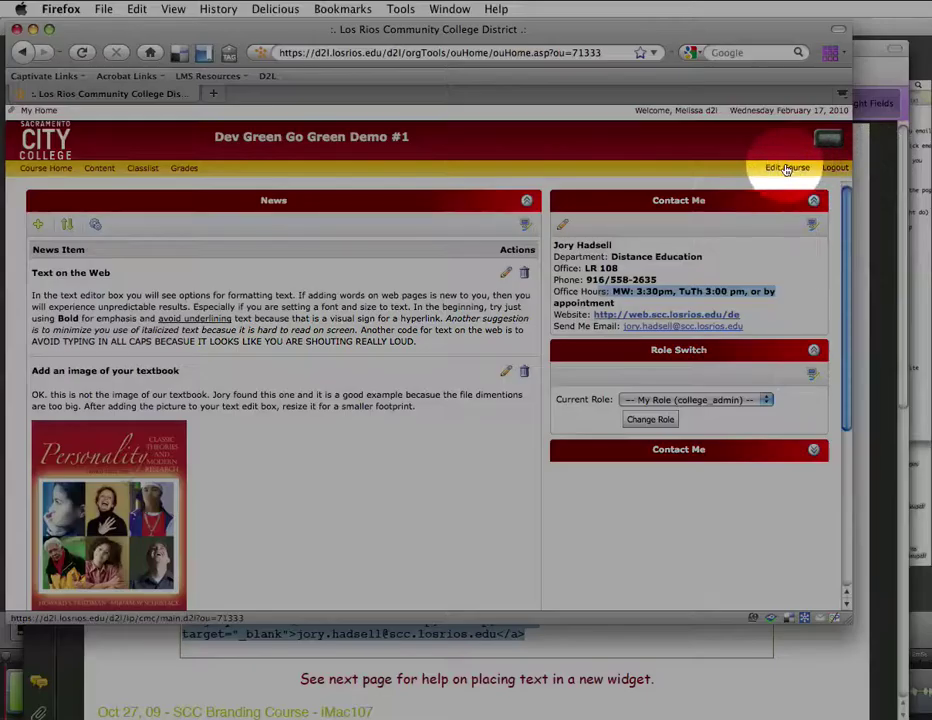
# Start a new custom widget in the course's widget administration and name it "Widget Wonder".
pyautogui.click(786, 168)
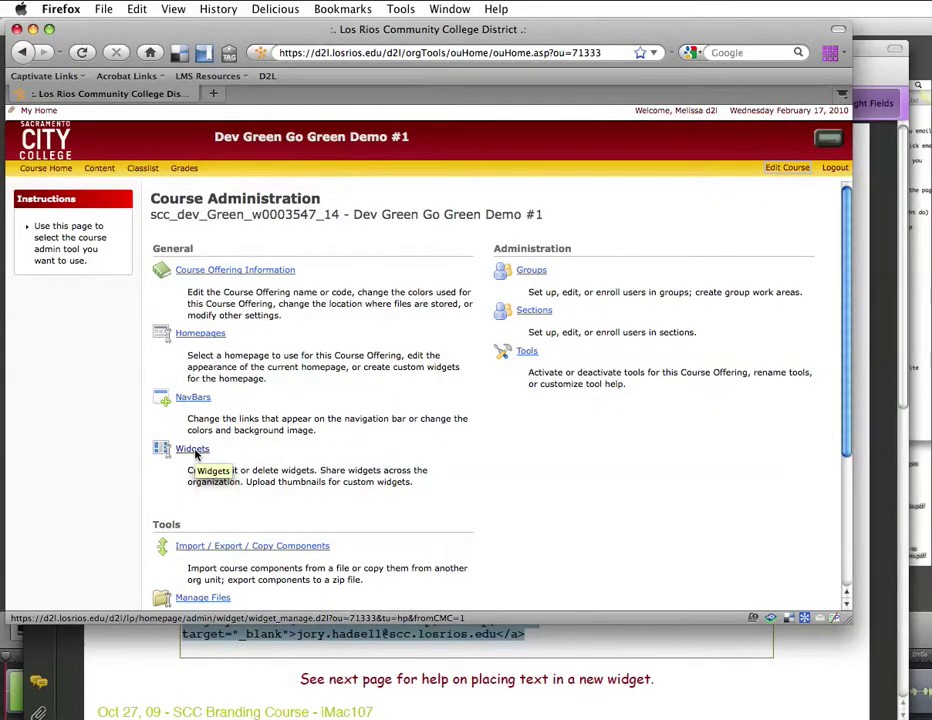
pyautogui.click(195, 453)
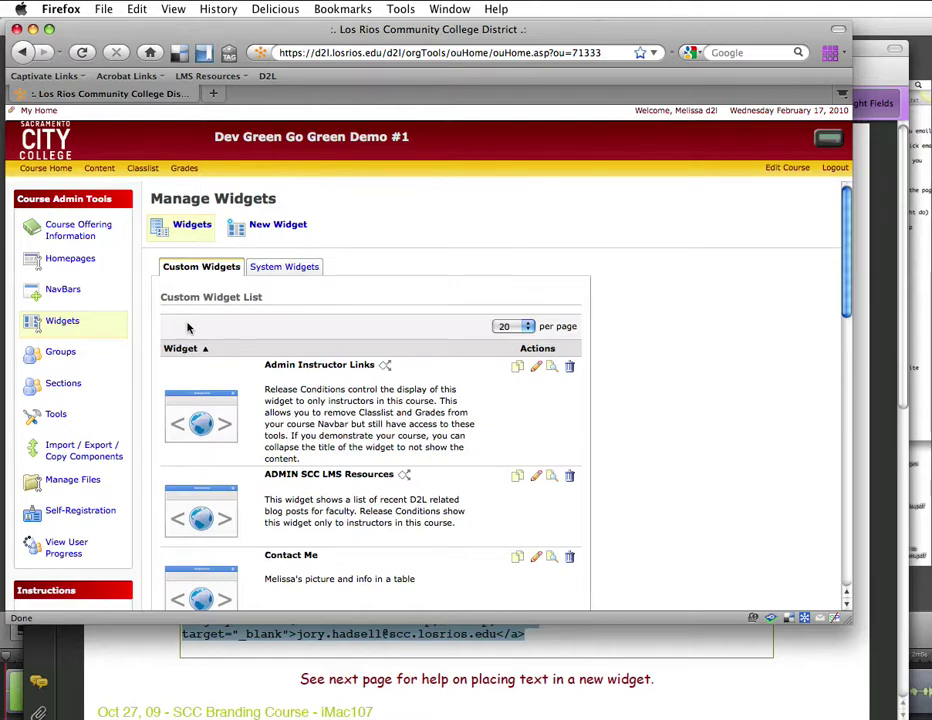
pyautogui.click(285, 227)
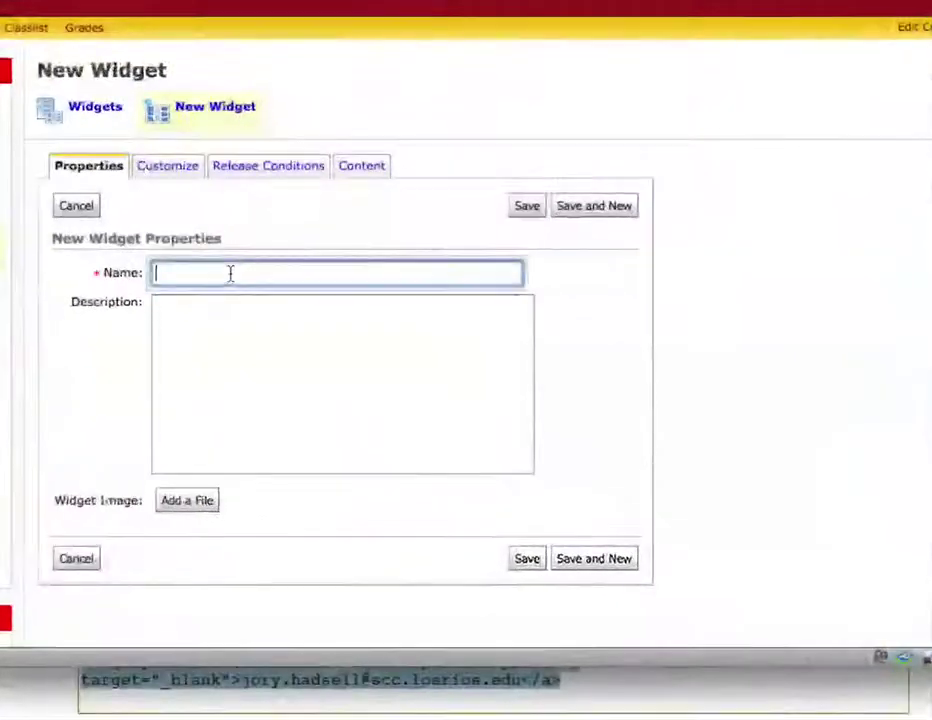
pyautogui.write('Wi')
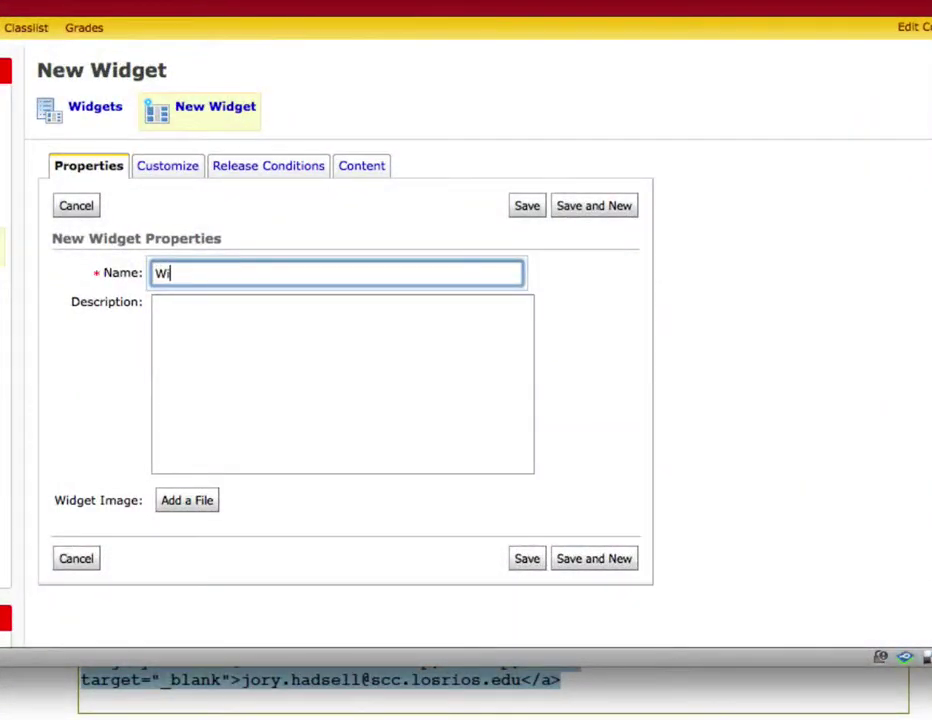
pyautogui.write('dget Wonder')
# Enter the new widget's description as "demo of pasted html code from PDF form".
pyautogui.click(326, 347)
pyautogui.write('demo ')
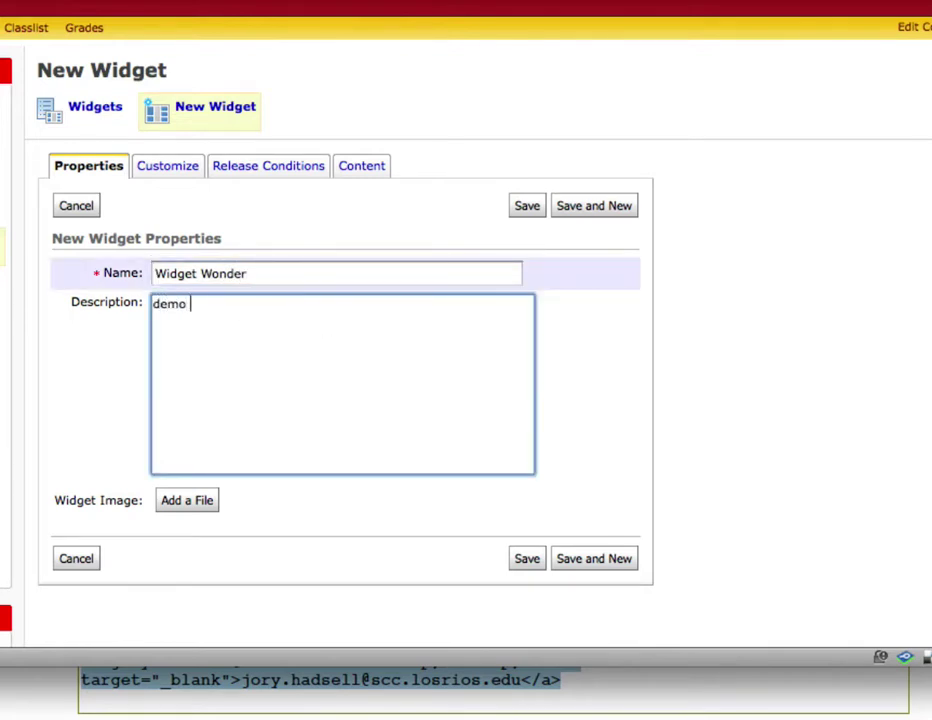
pyautogui.write('of pasted ')
pyautogui.write('in')
pyautogui.press('BackSpace')
pyautogui.press('BackSpace')
pyautogui.write('ht')
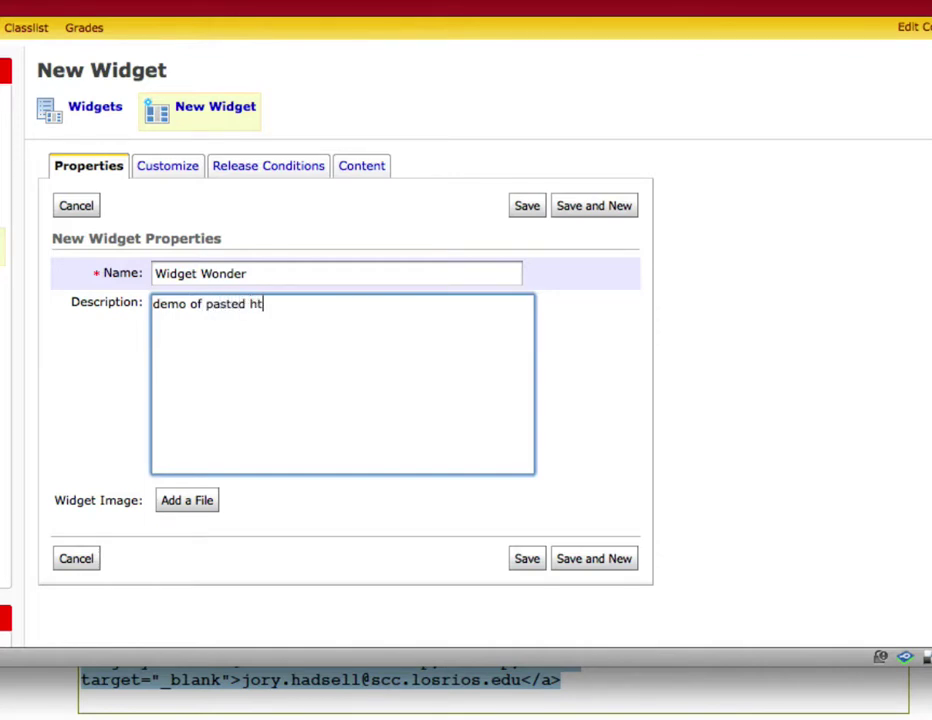
pyautogui.write('ml code fro')
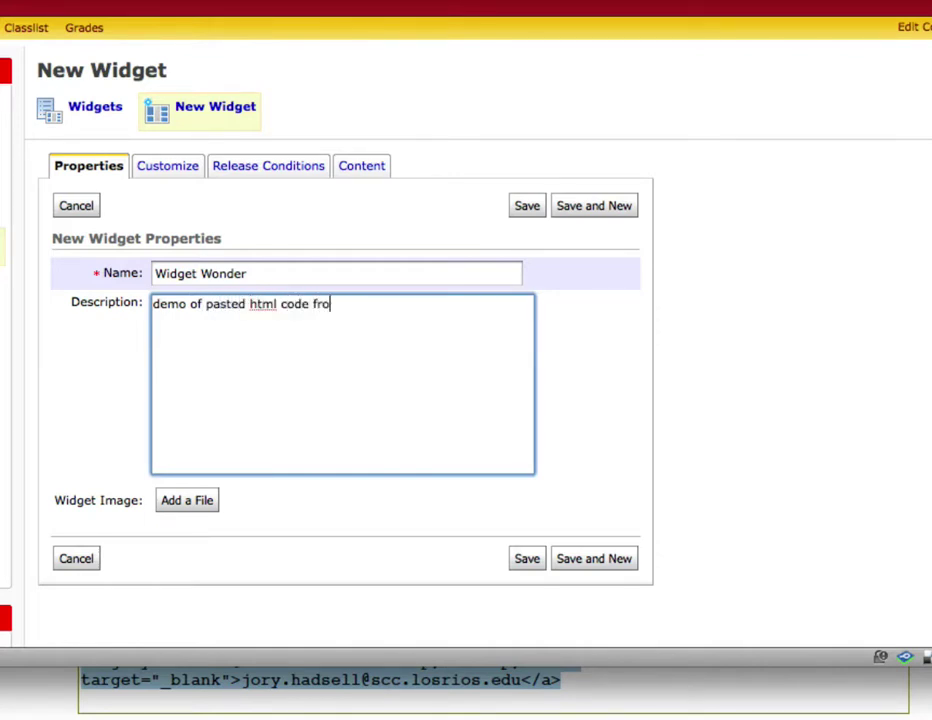
pyautogui.write('m PDF form')
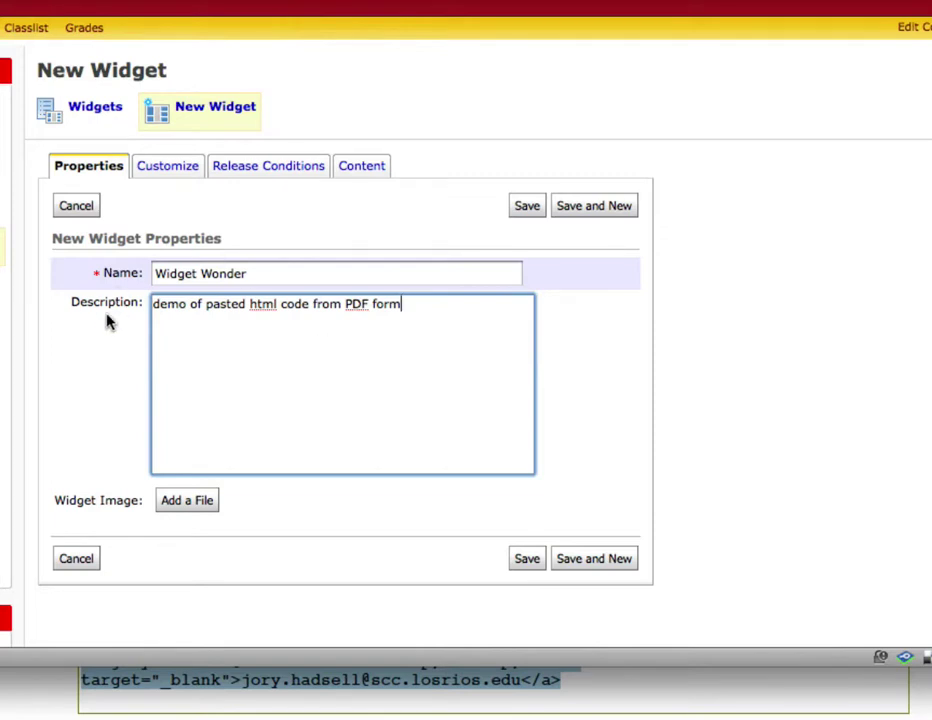
pyautogui.moveTo(400, 304); pyautogui.dragTo(132, 315)
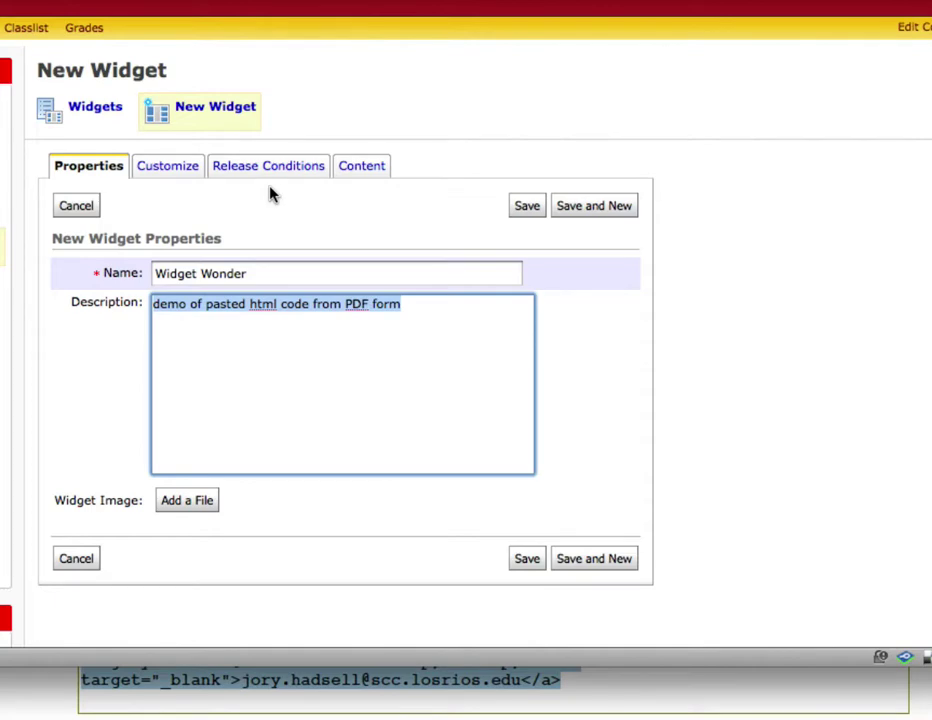
# Paste the copied HTML code into the HTML source of Widget Wonder's content, update the editor and save the widget.
pyautogui.click(357, 172)
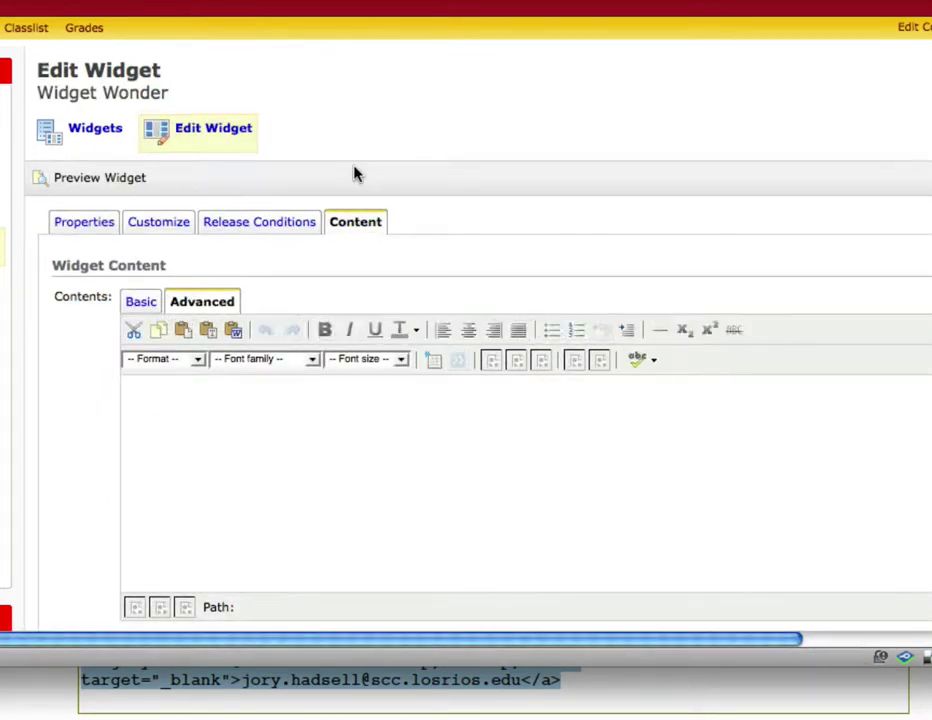
pyautogui.scroll(-2, 482, 234)
pyautogui.scroll(-1, 482, 234)
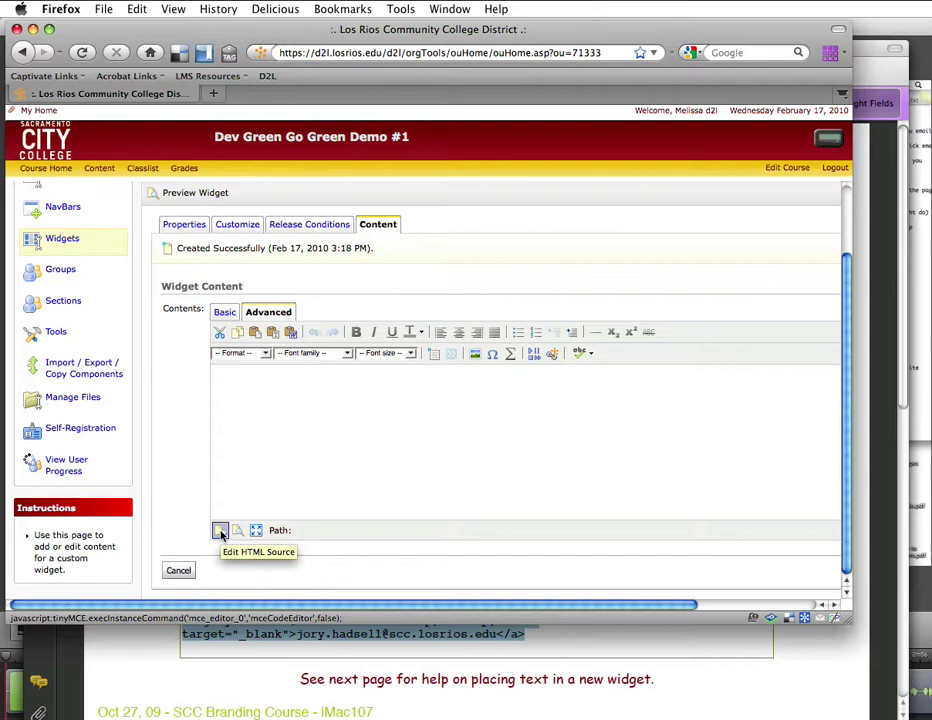
pyautogui.click(221, 532)
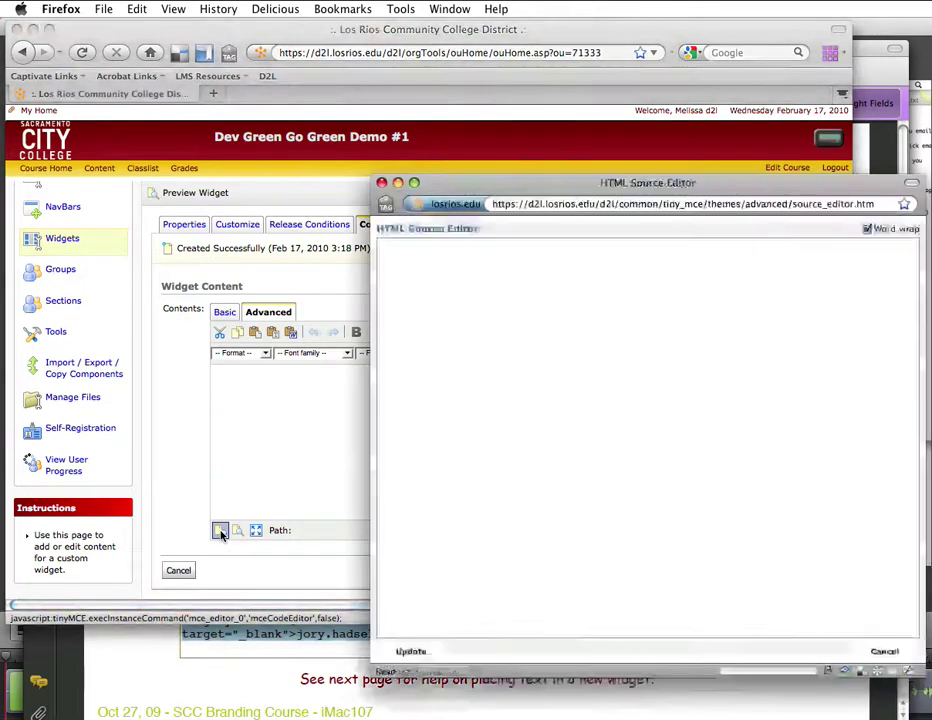
pyautogui.click(454, 434)
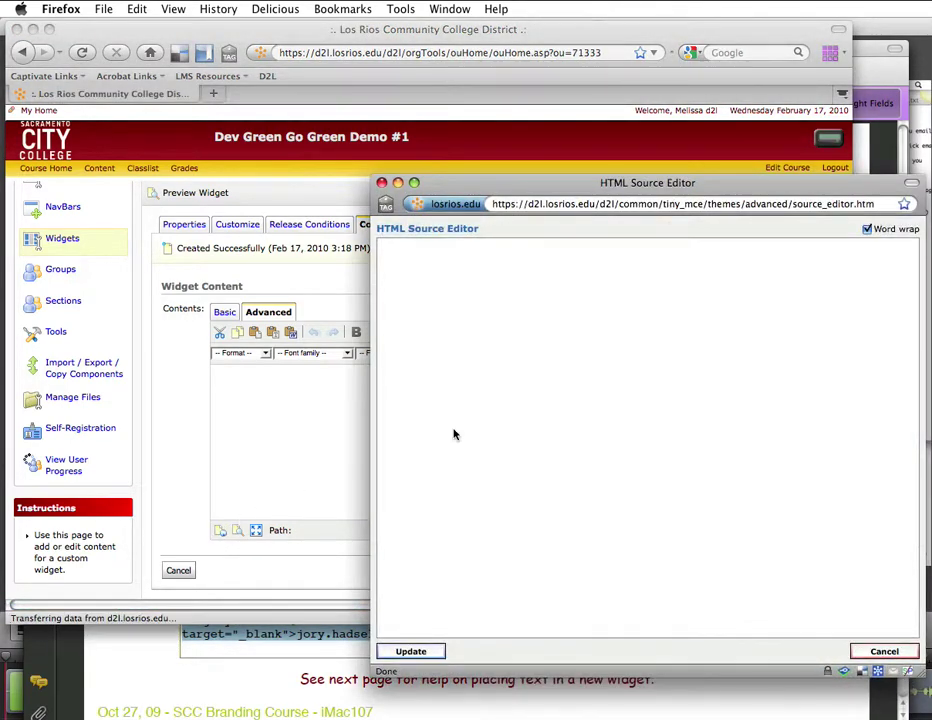
pyautogui.moveTo(510, 183); pyautogui.dragTo(296, 95)
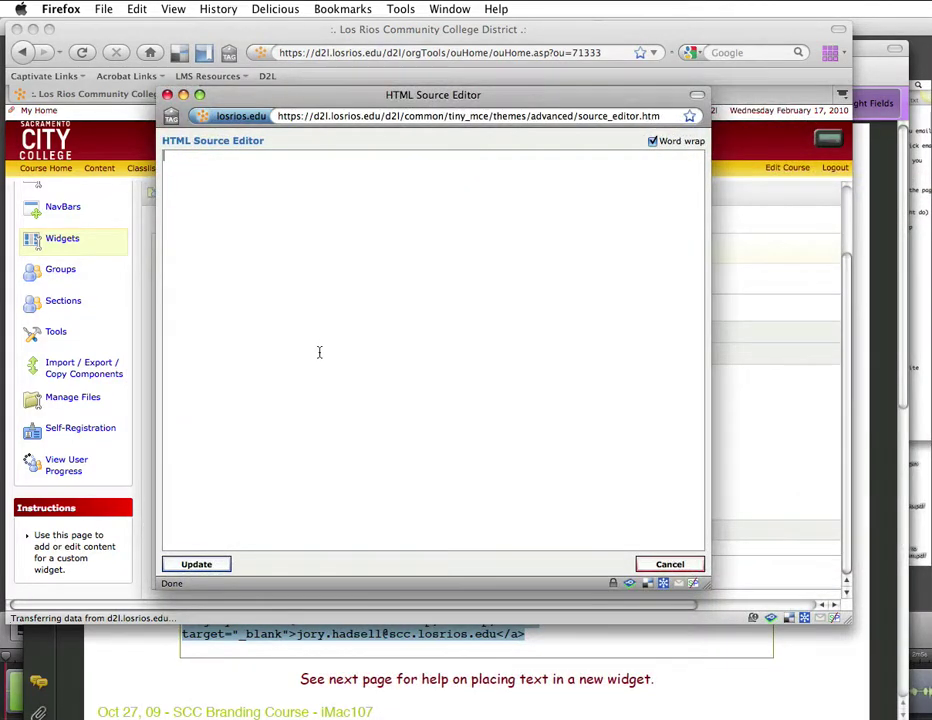
pyautogui.press('super+v')
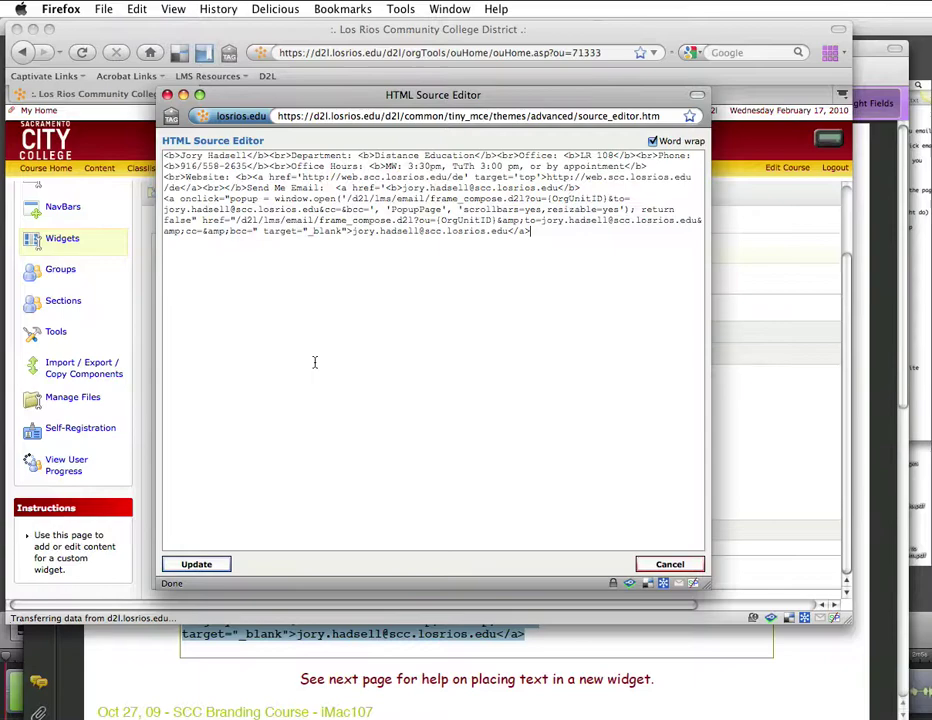
pyautogui.click(216, 566)
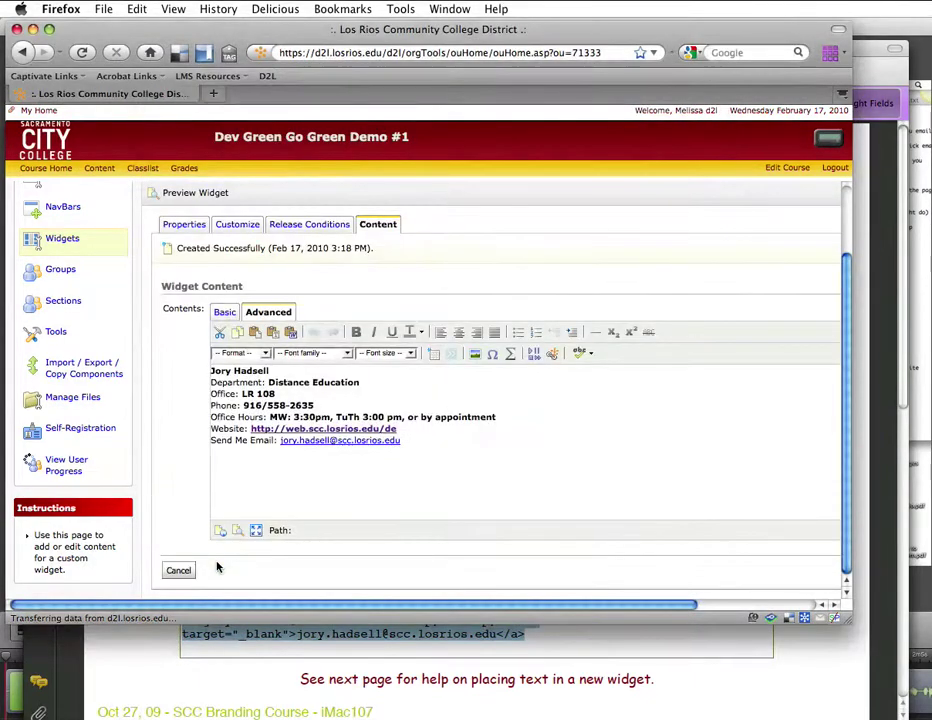
pyautogui.hscroll(3, 452, 593)
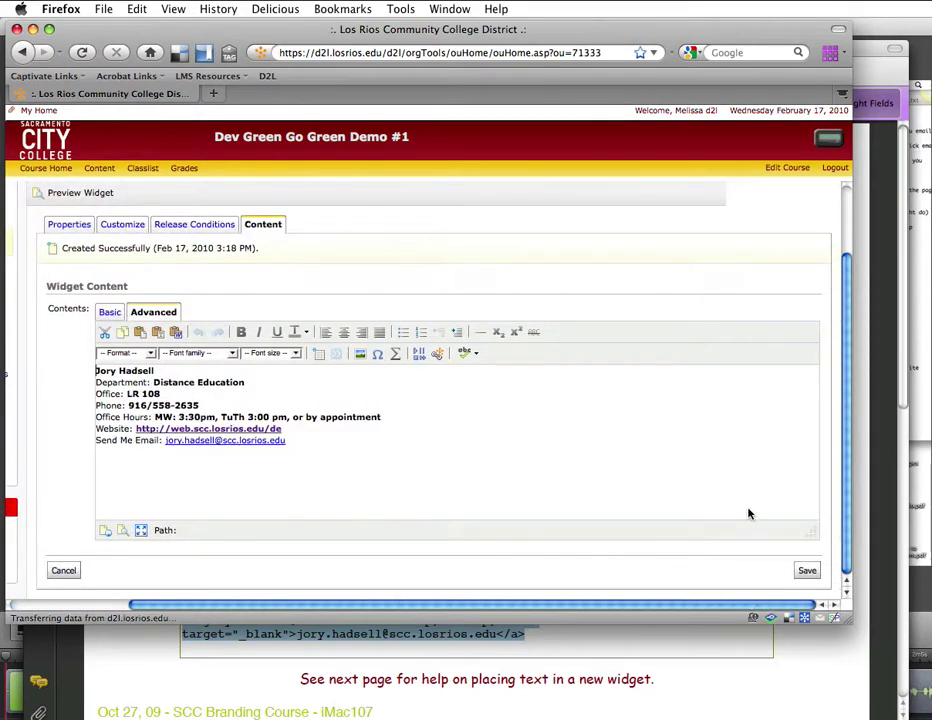
pyautogui.click(807, 571)
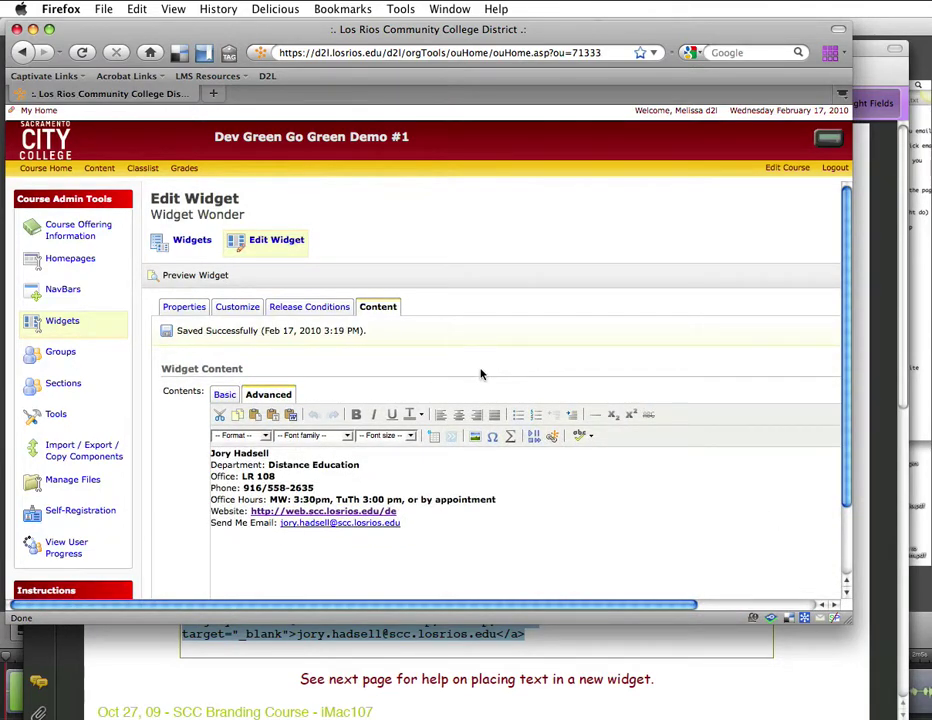
# Review Widget Wonder's properties and preview how the widget displays, closing the preview when done.
pyautogui.click(184, 309)
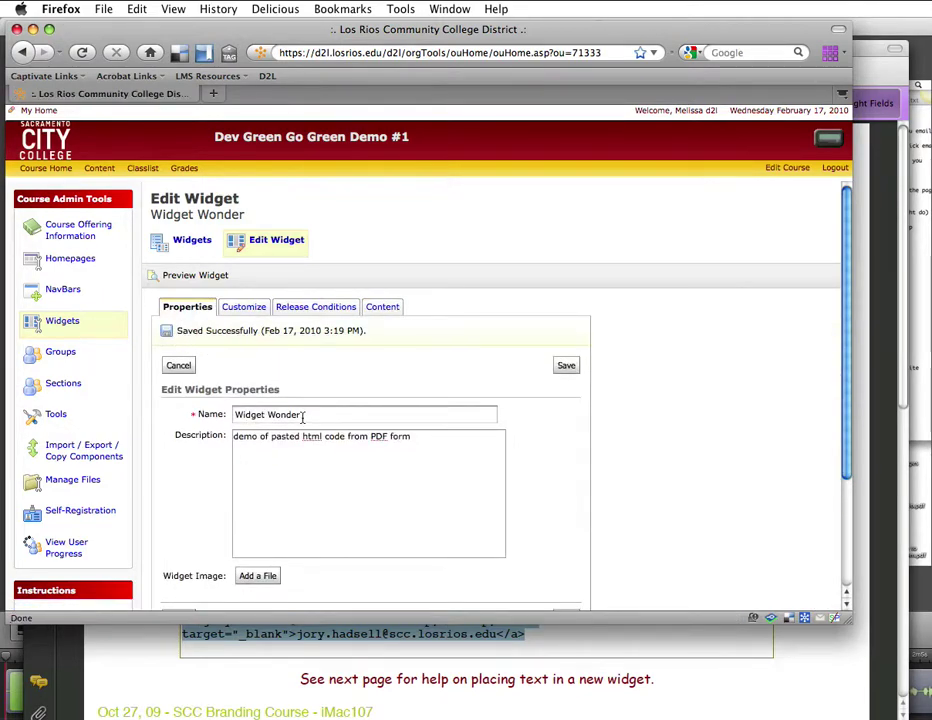
pyautogui.click(182, 277)
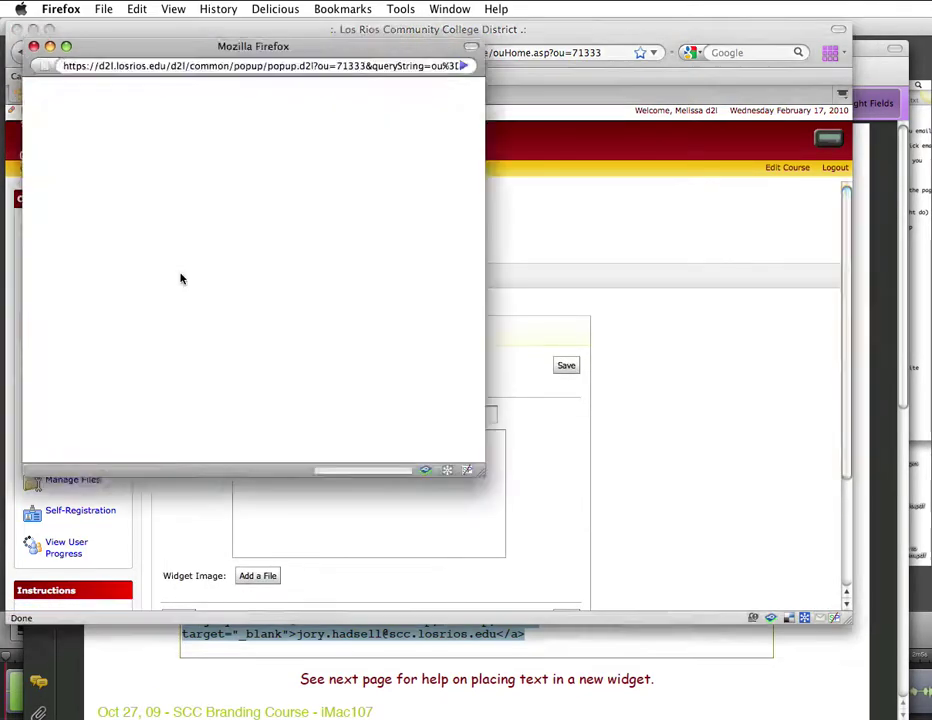
pyautogui.moveTo(195, 47); pyautogui.dragTo(296, 207)
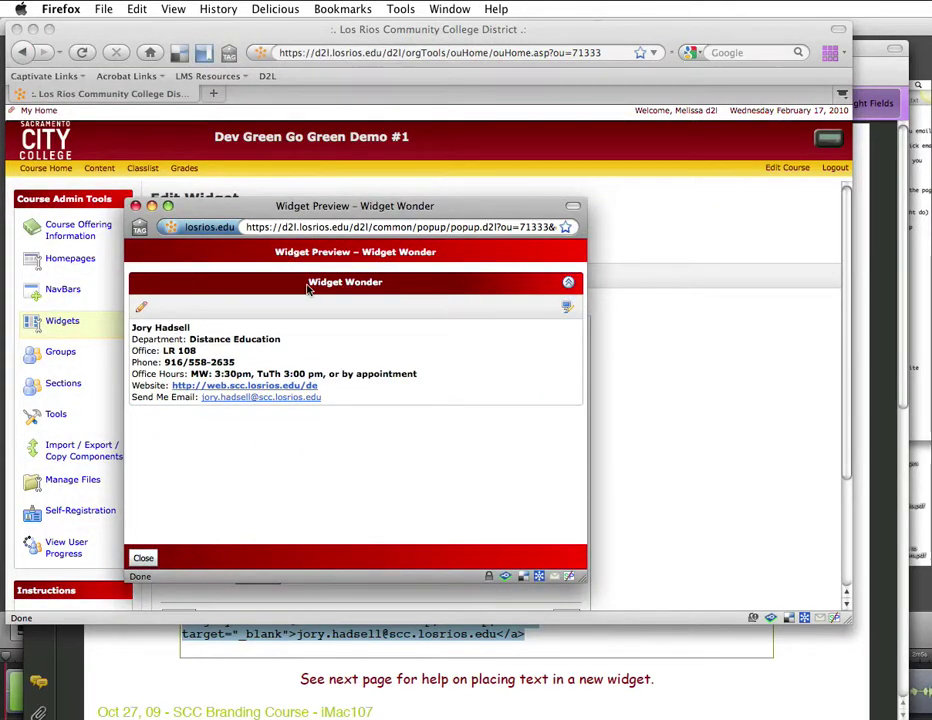
pyautogui.click(143, 557)
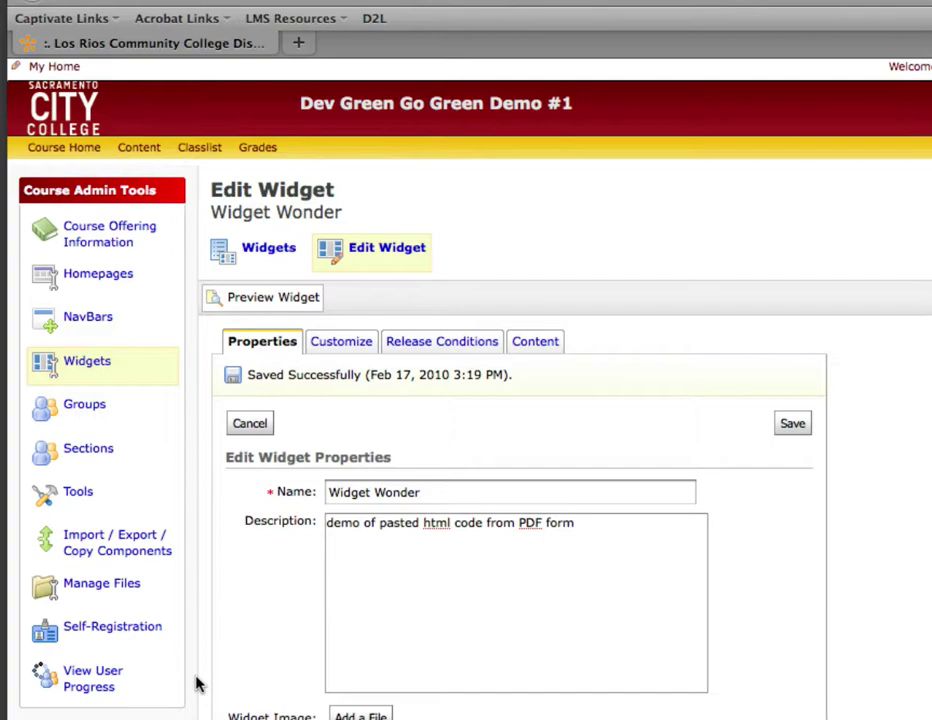
# Open the content layout of the currently active Web Enhanced homepage for editing.
pyautogui.click(83, 280)
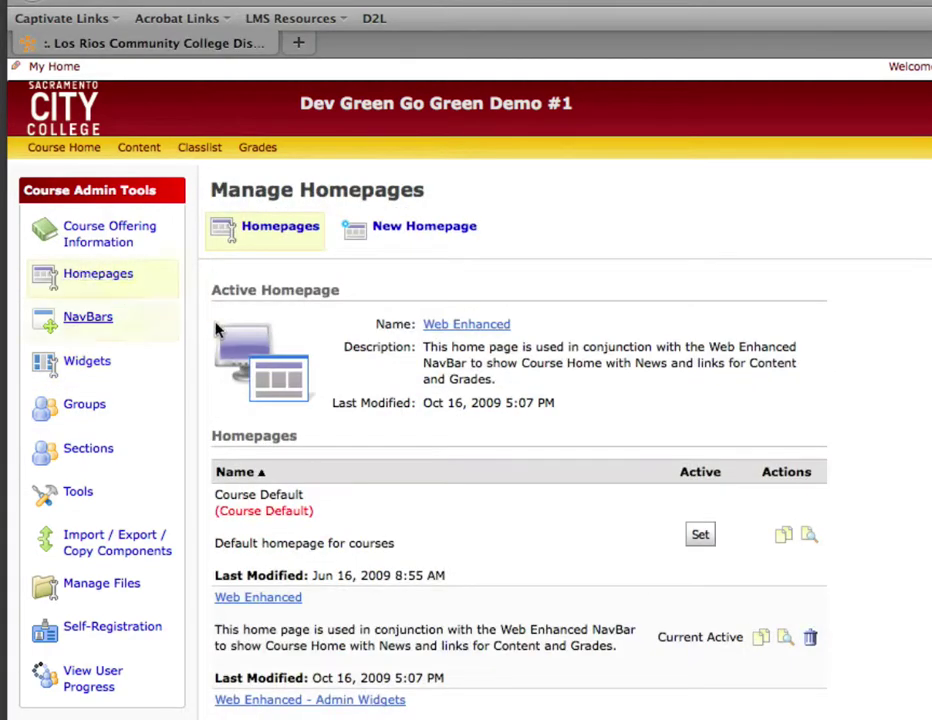
pyautogui.scroll(-3, 530, 537)
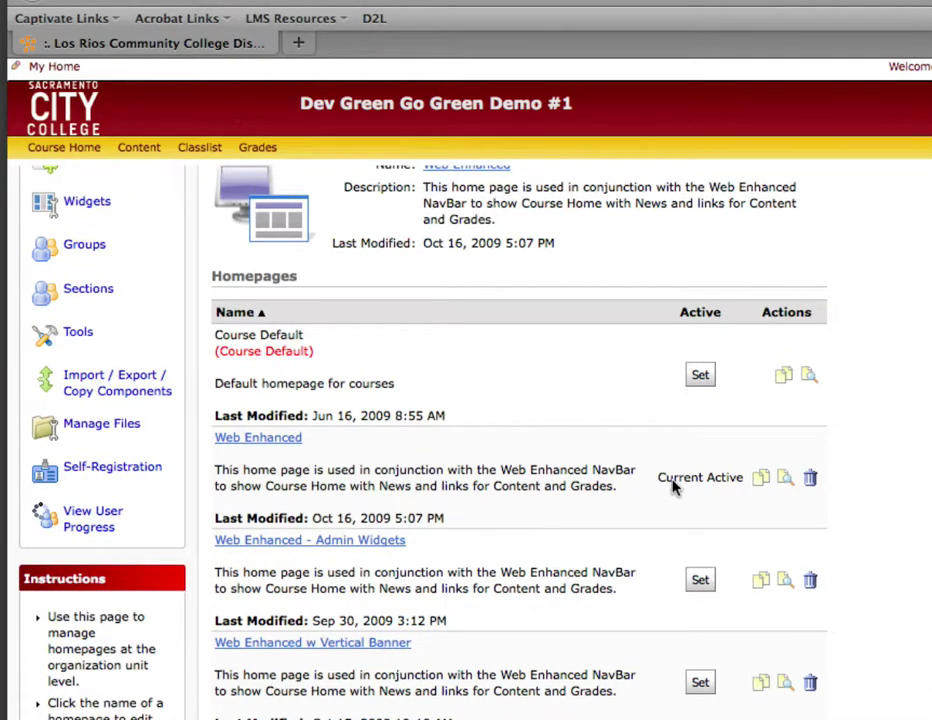
pyautogui.moveTo(672, 487); pyautogui.dragTo(749, 476)
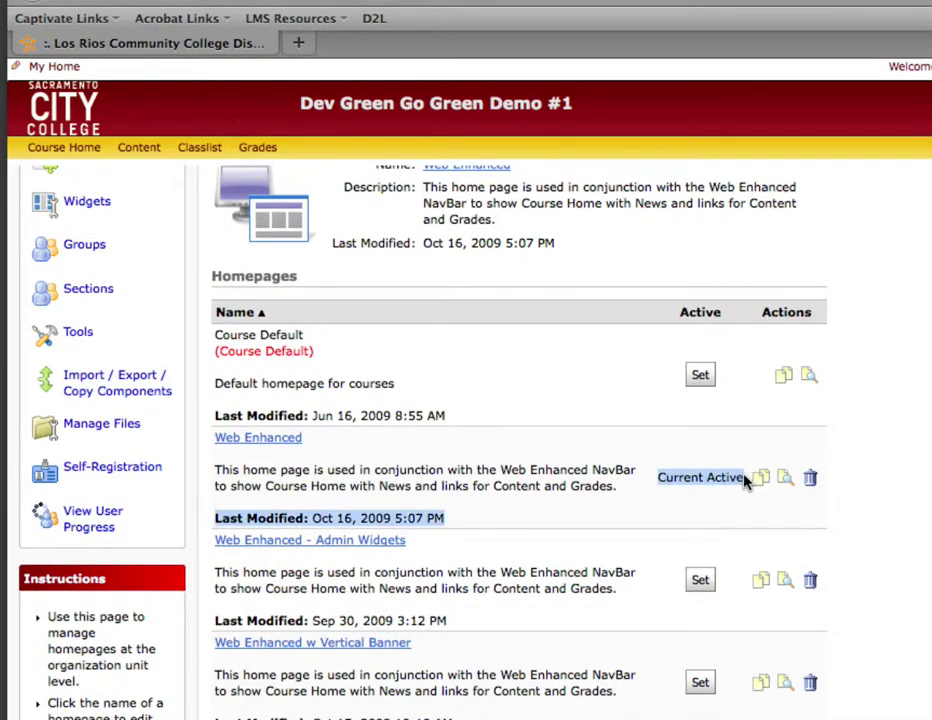
pyautogui.click(276, 439)
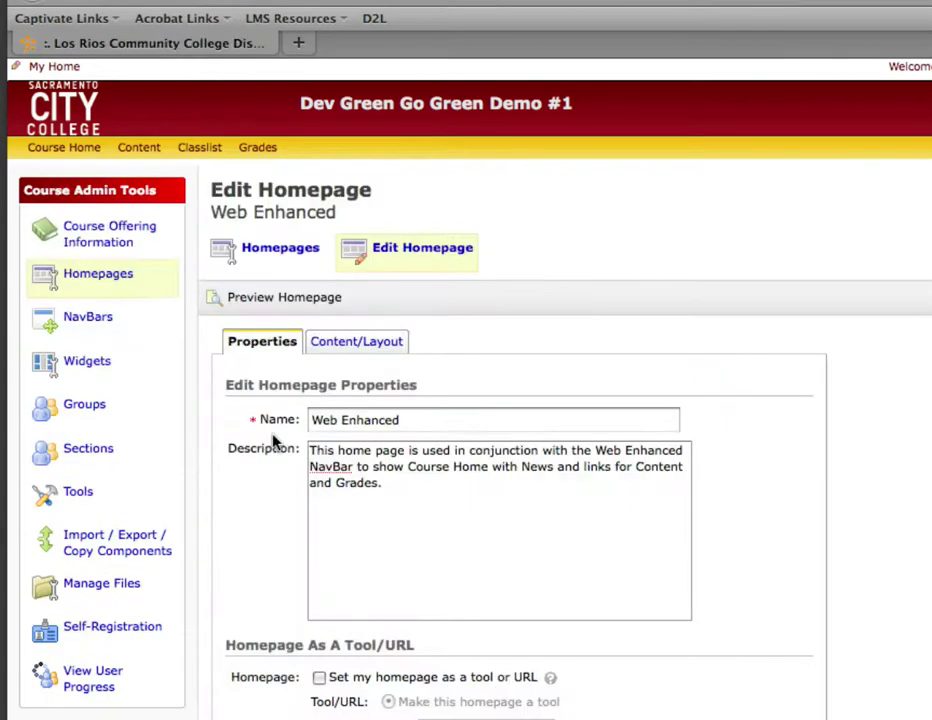
pyautogui.click(333, 345)
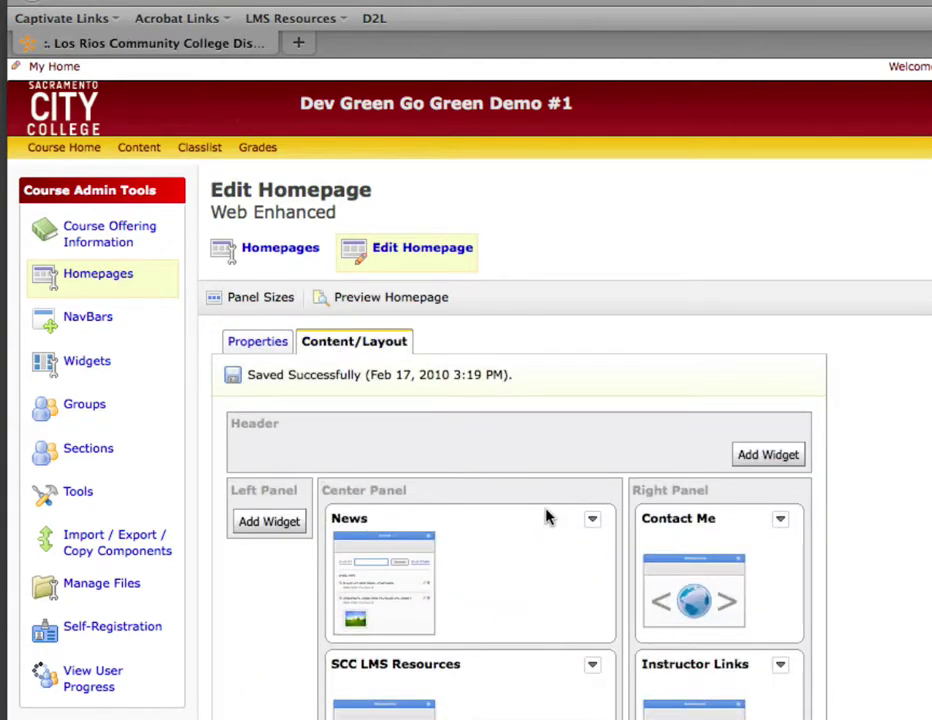
# Add the Widget Wonder widget to the center panel of the Web Enhanced homepage.
pyautogui.scroll(-5, 547, 516)
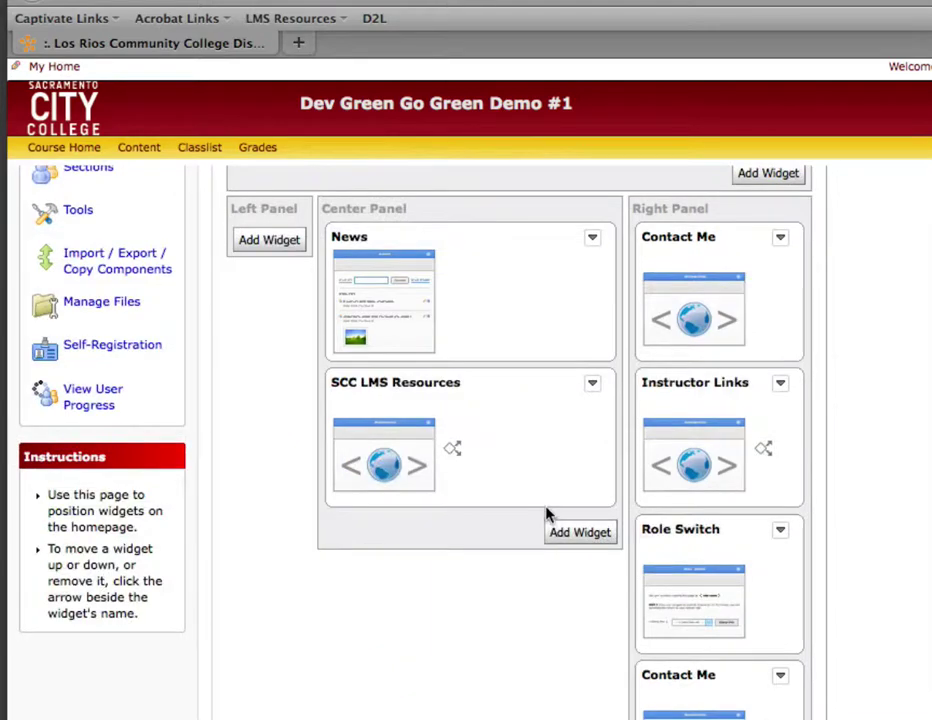
pyautogui.scroll(-1, 548, 512)
pyautogui.click(576, 495)
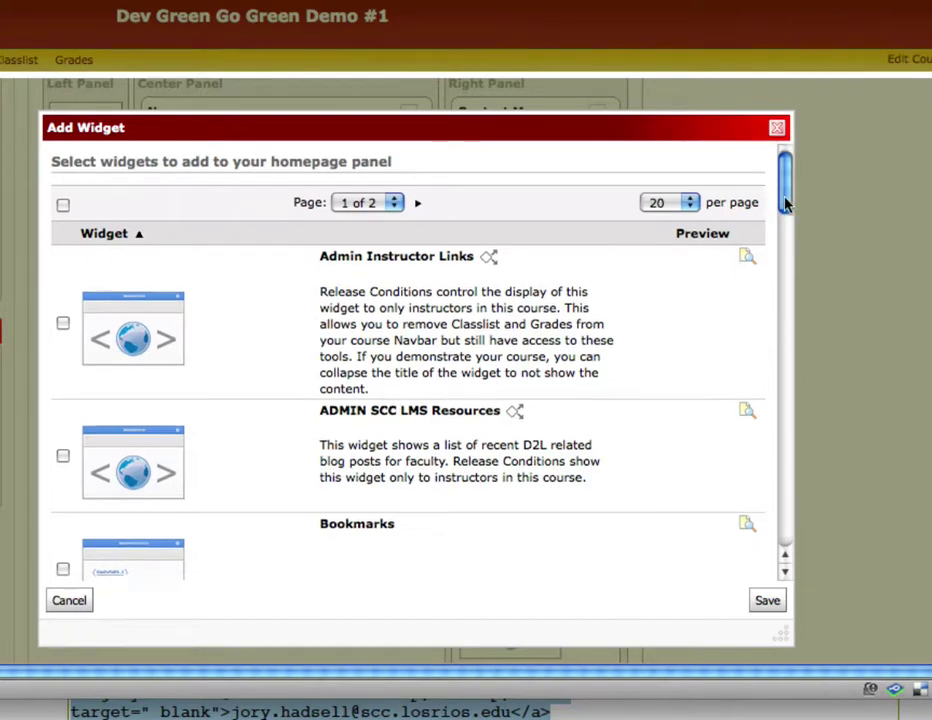
pyautogui.moveTo(785, 175); pyautogui.dragTo(786, 577)
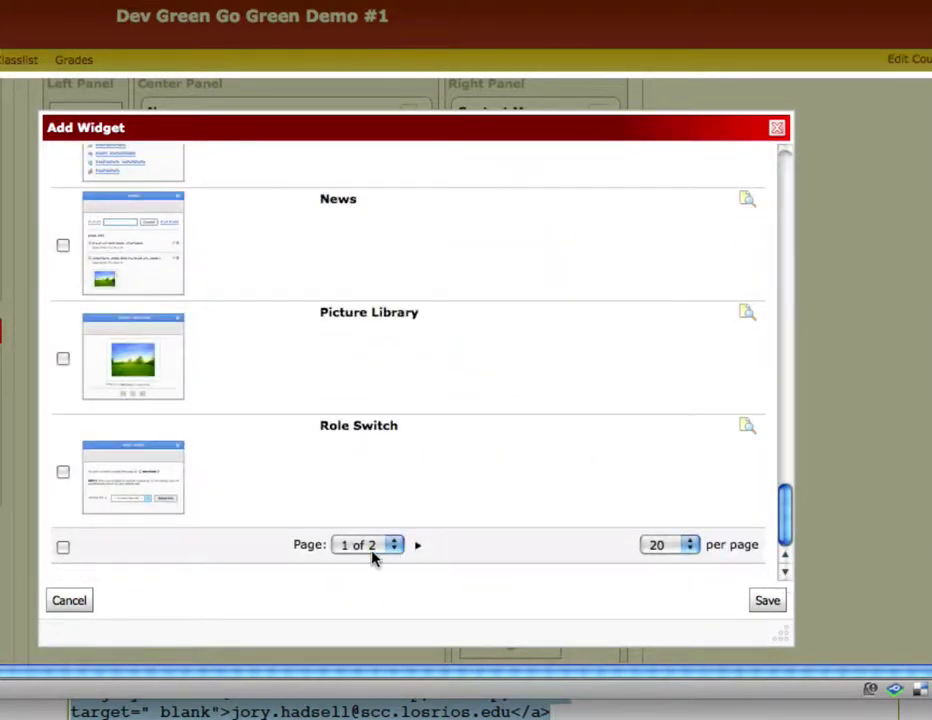
pyautogui.click(416, 549)
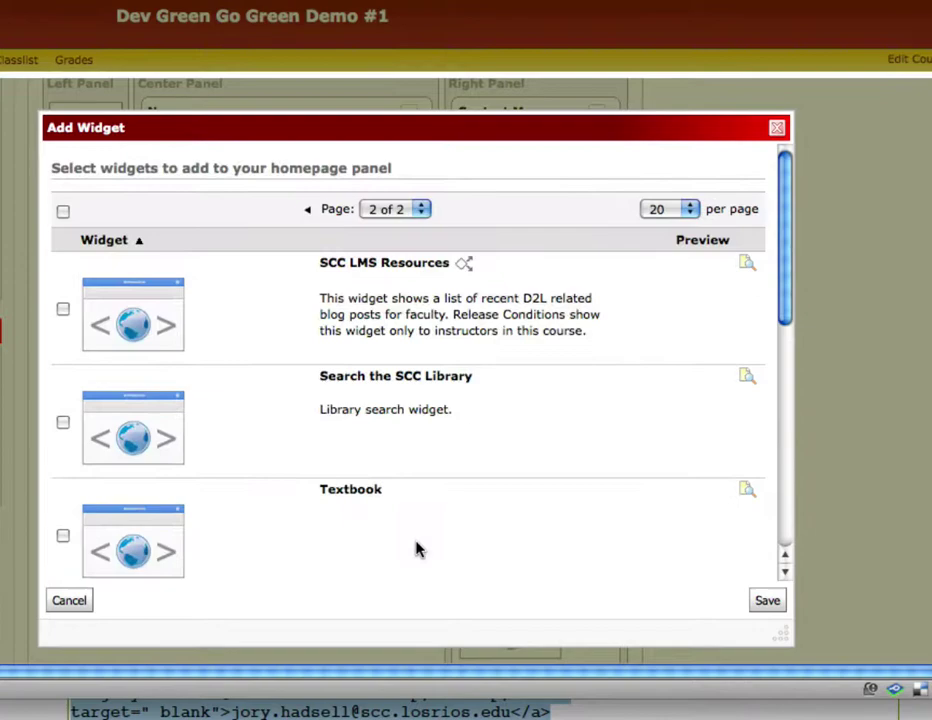
pyautogui.scroll(-10, 510, 543)
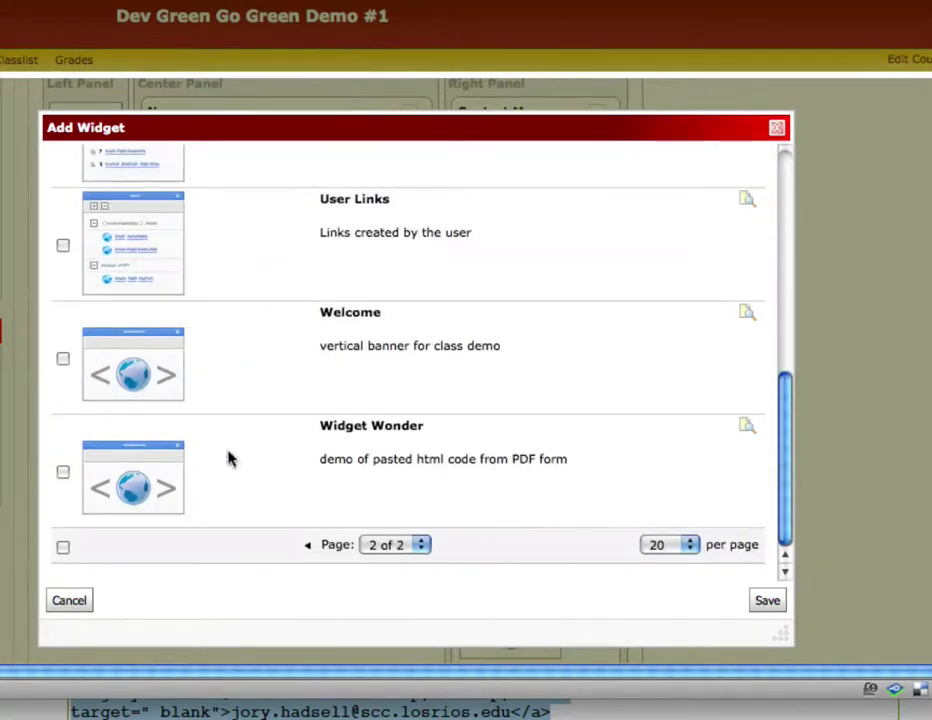
pyautogui.click(62, 472)
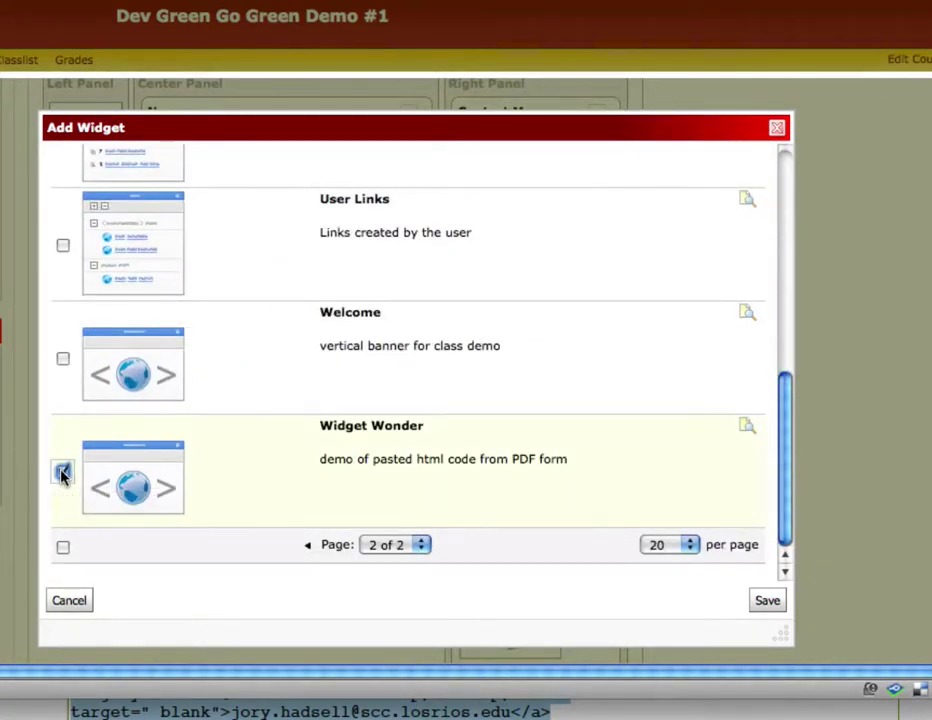
pyautogui.click(768, 603)
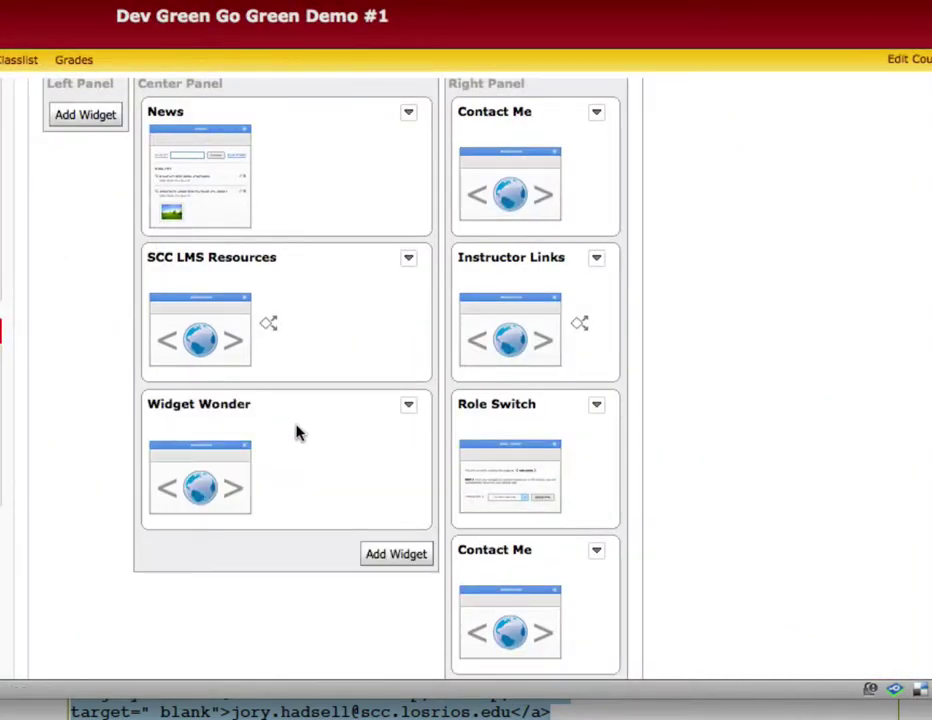
# Move the Widget Wonder widget up one place in the center panel, above SCC LMS Resources, and check the save confirmation.
pyautogui.click(409, 405)
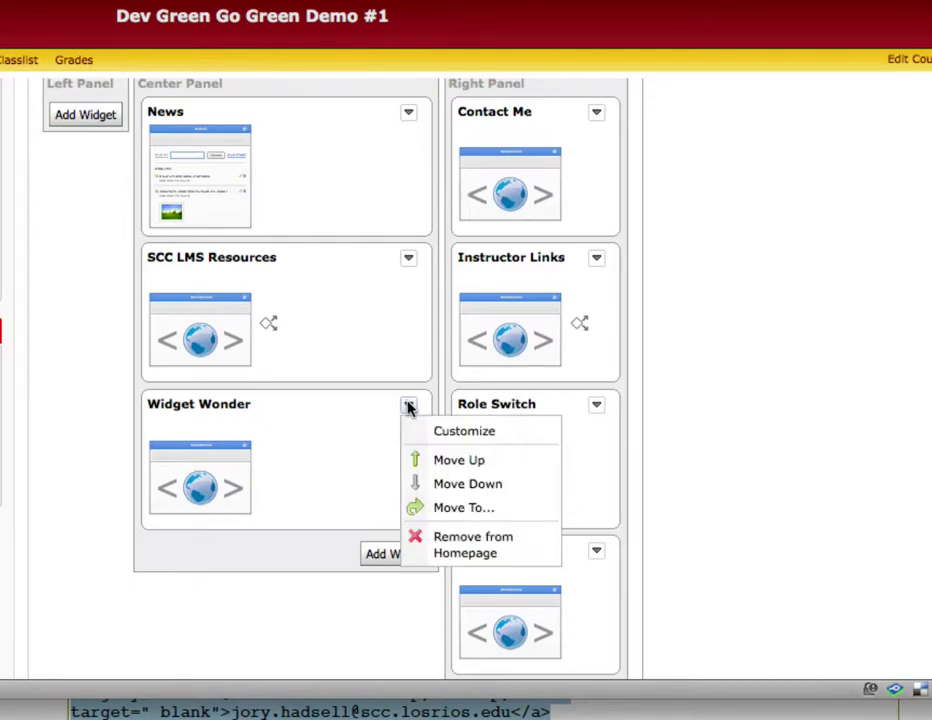
pyautogui.click(450, 460)
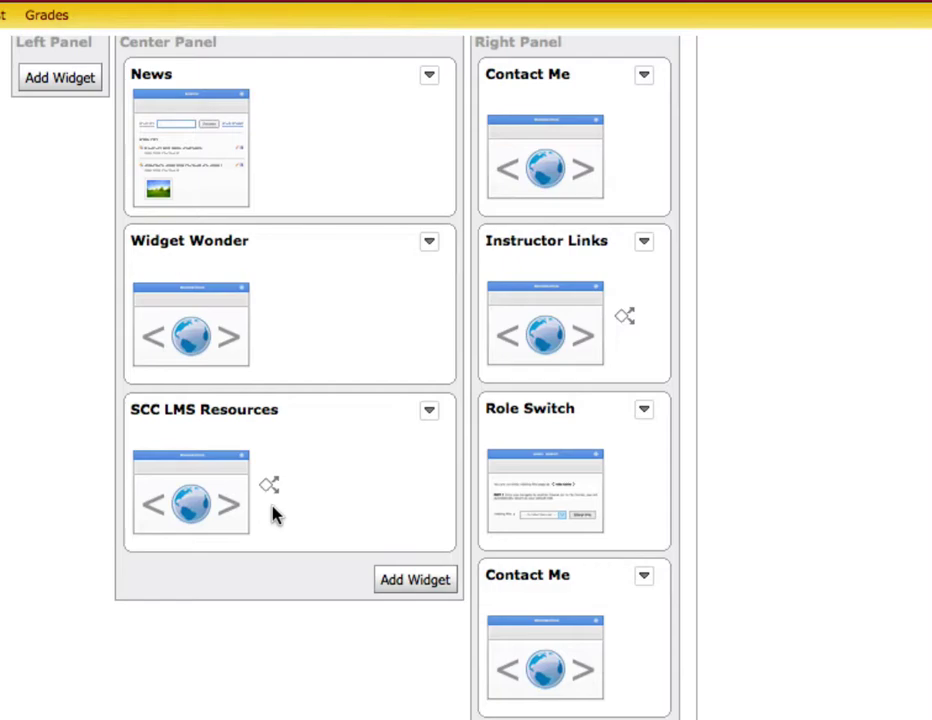
pyautogui.scroll(-5, 278, 511)
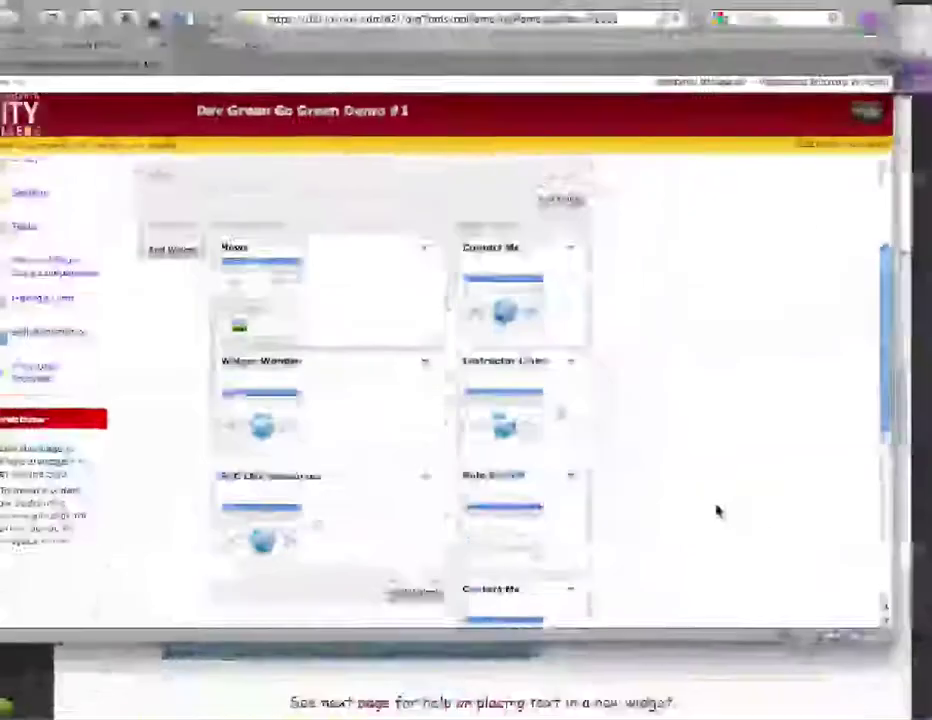
pyautogui.scroll(5, 867, 557)
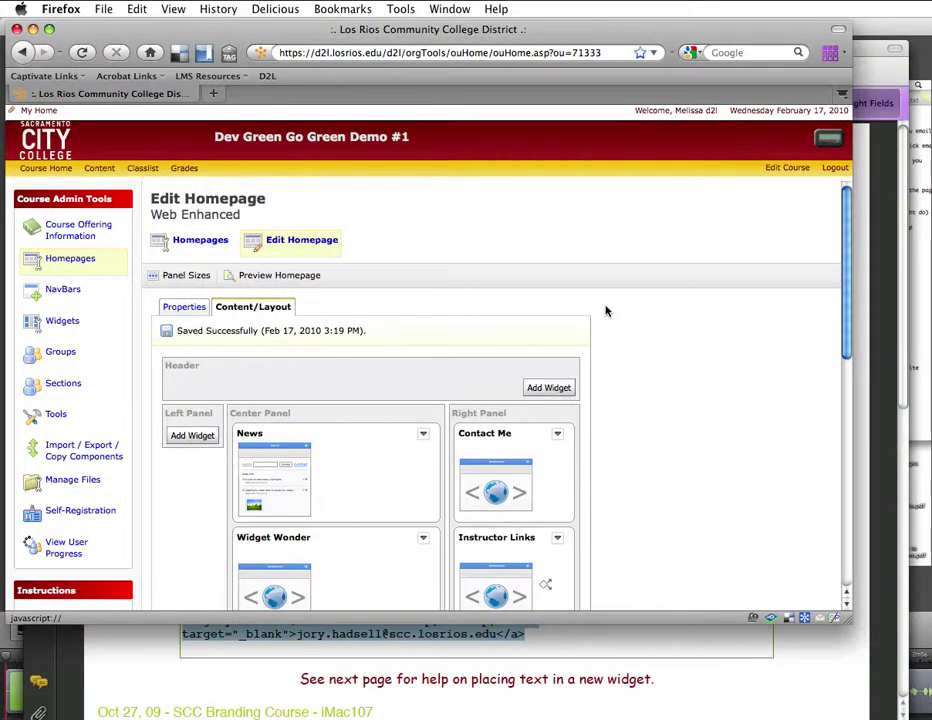
pyautogui.moveTo(374, 336); pyautogui.dragTo(165, 339)
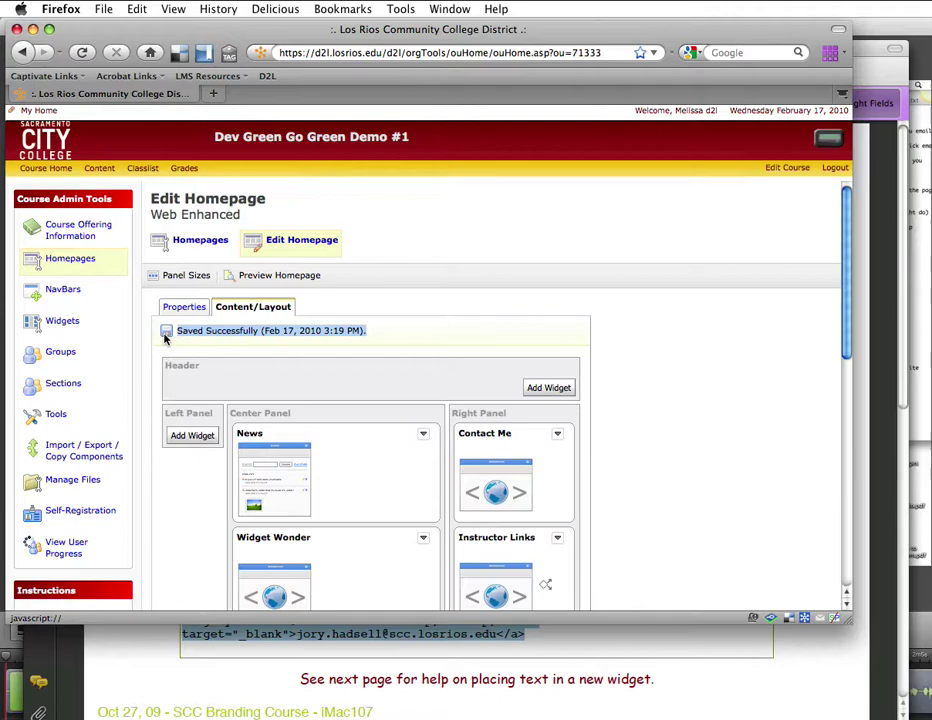
# Open the course home page and examine how the Widget Wonder widget displays below the news items.
pyautogui.click(45, 169)
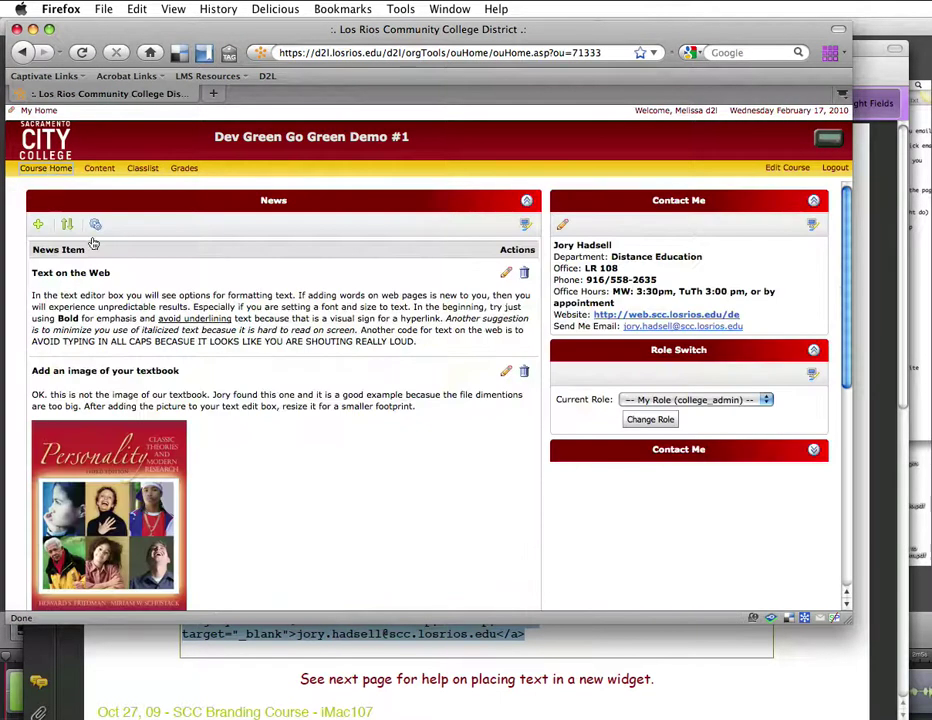
pyautogui.scroll(-3, 367, 400)
pyautogui.scroll(-5, 367, 400)
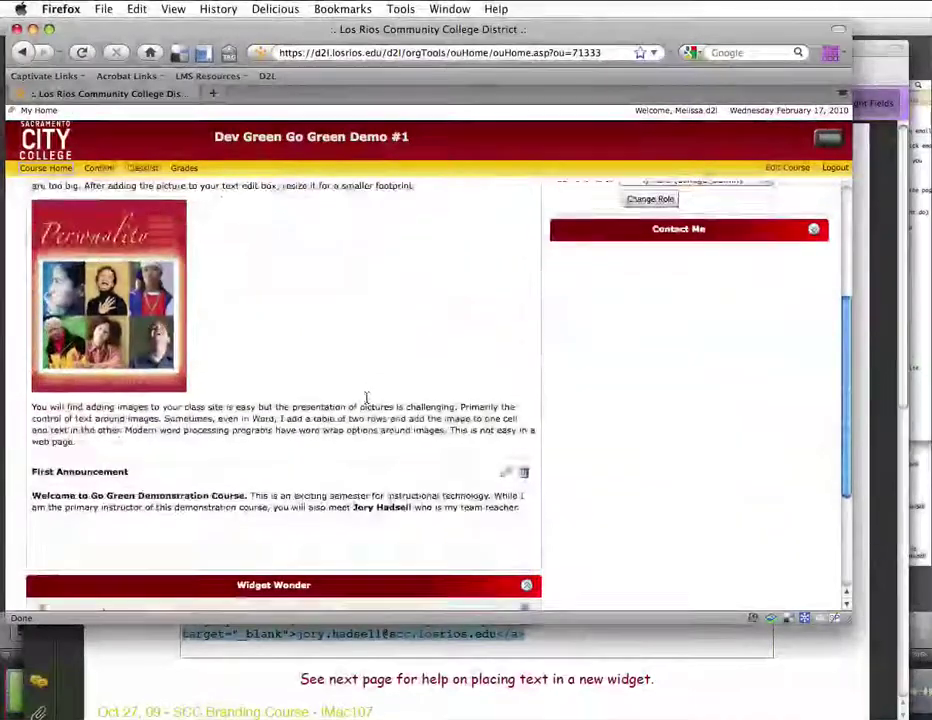
pyautogui.moveTo(317, 426); pyautogui.dragTo(233, 431)
pyautogui.click(348, 481)
pyautogui.scroll(-1, 388, 497)
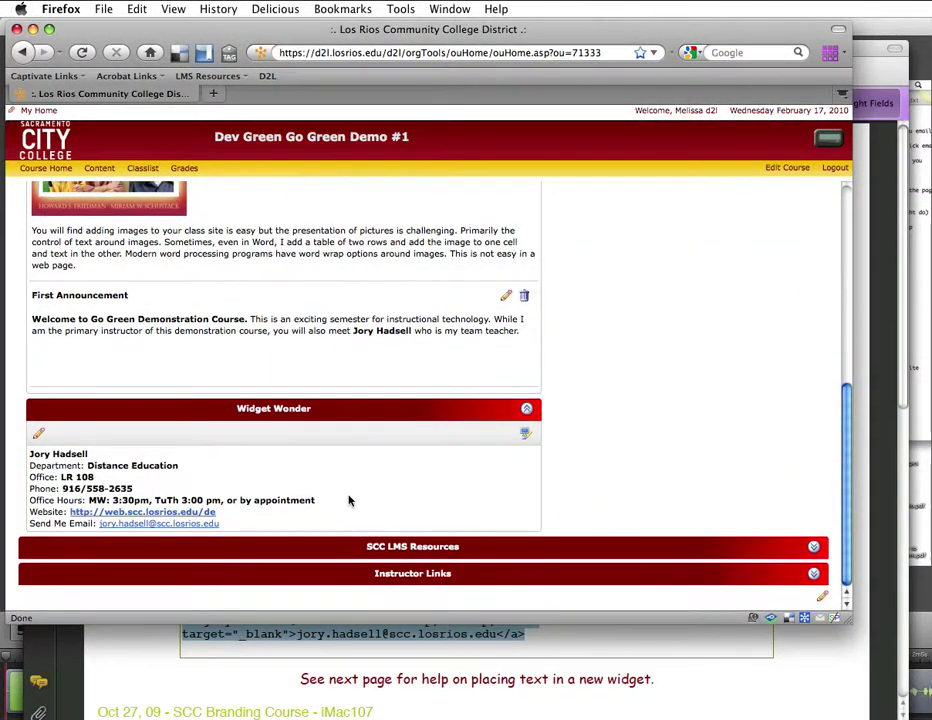
# Test the e-mail link in Widget Wonder, enlarge the message composition window to inspect it, and cancel the message.
pyautogui.click(160, 524)
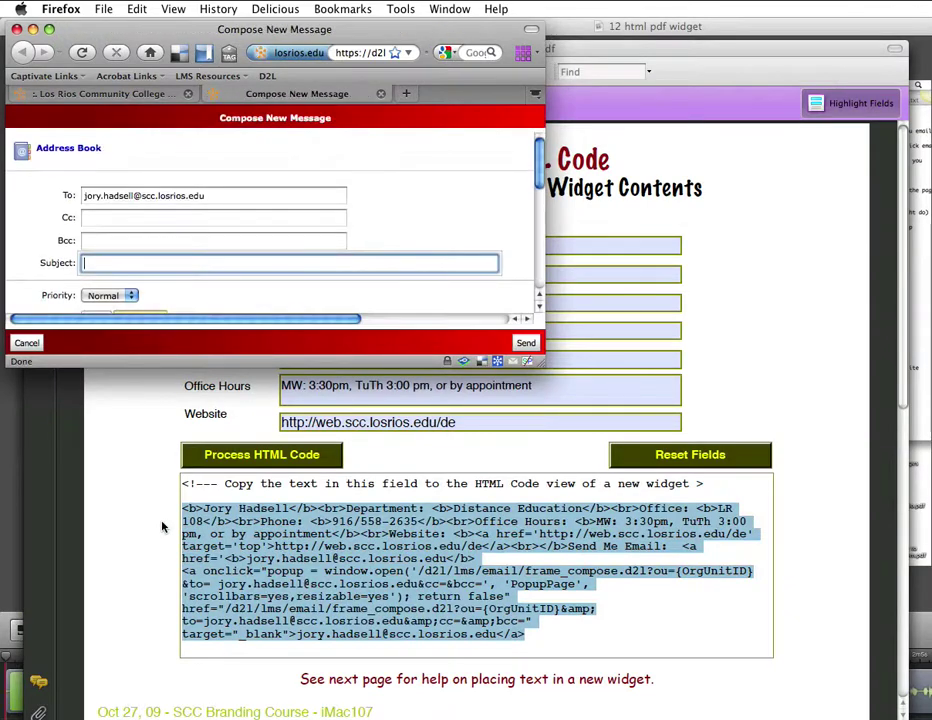
pyautogui.moveTo(543, 366); pyautogui.dragTo(796, 666)
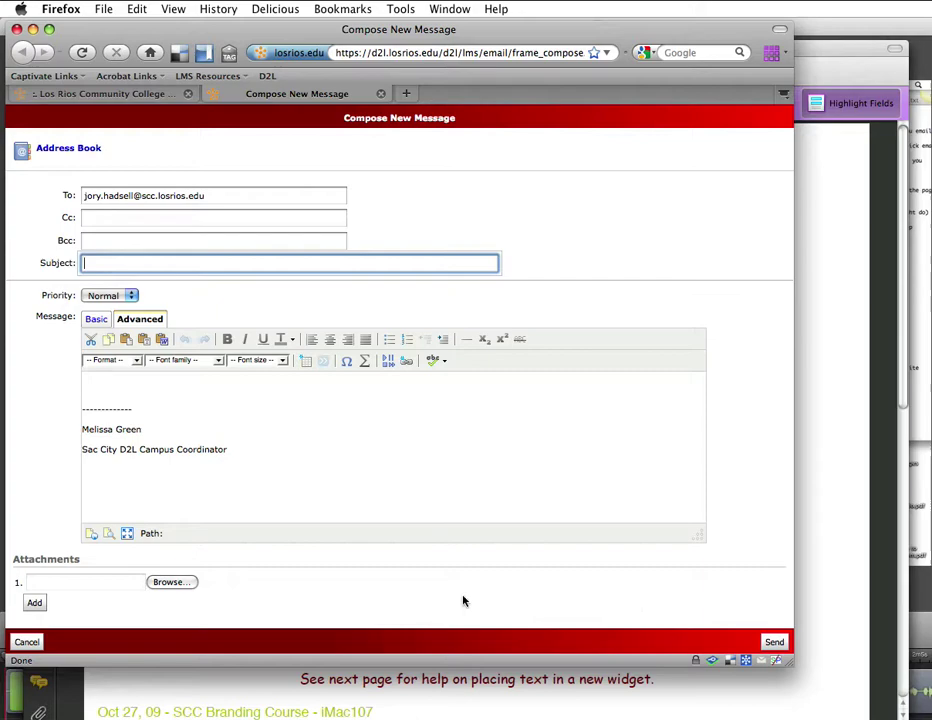
pyautogui.click(27, 642)
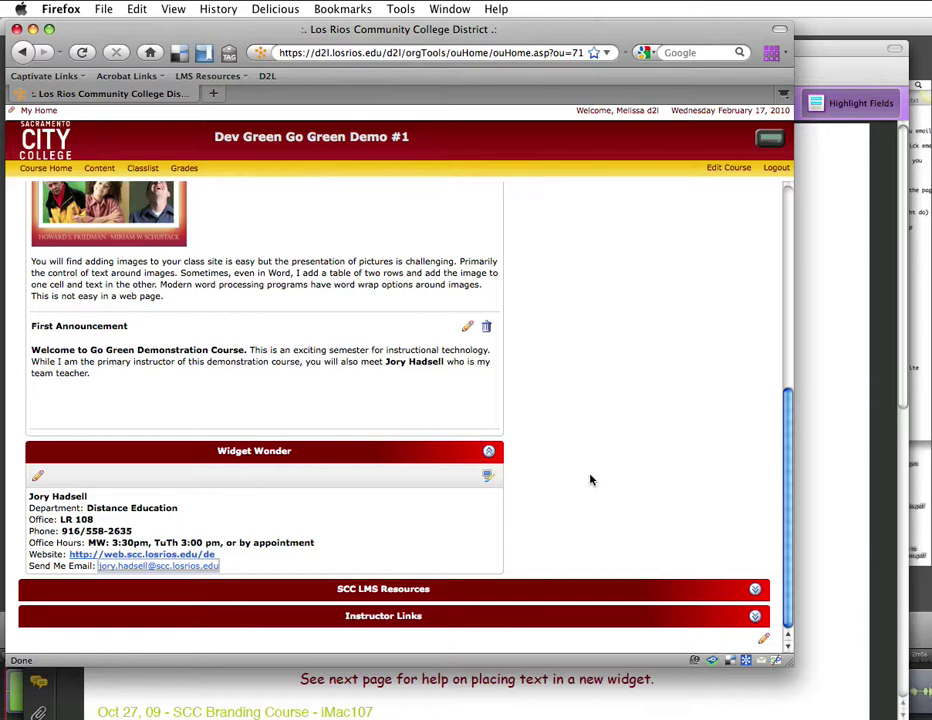
pyautogui.scroll(5, 595, 474)
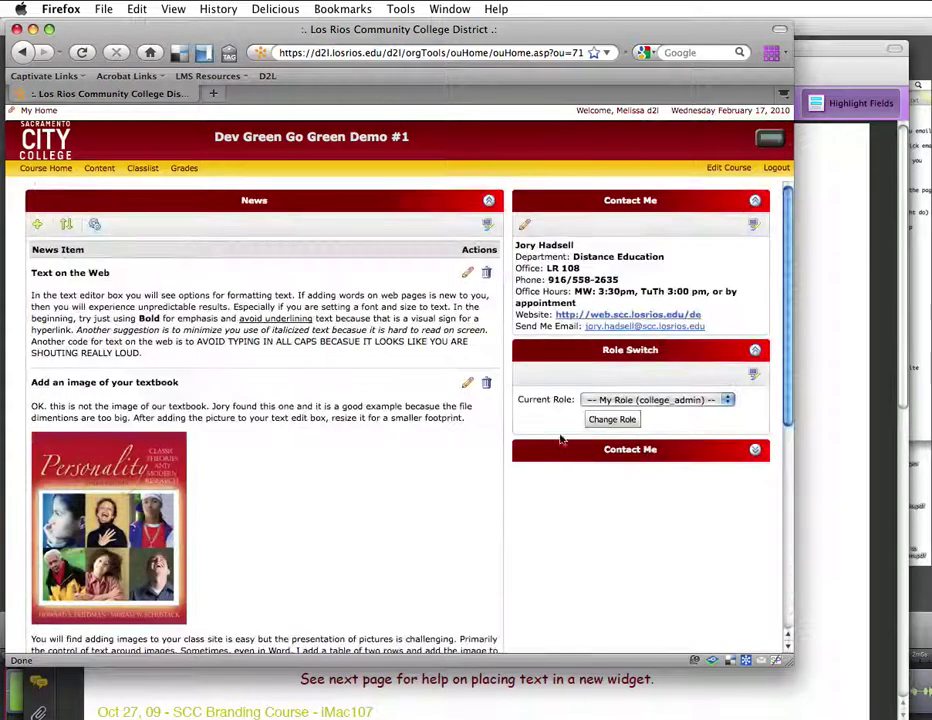
# View the course's Classlist page and open the active SCC Web Enhanced navigation bar for editing.
pyautogui.click(142, 168)
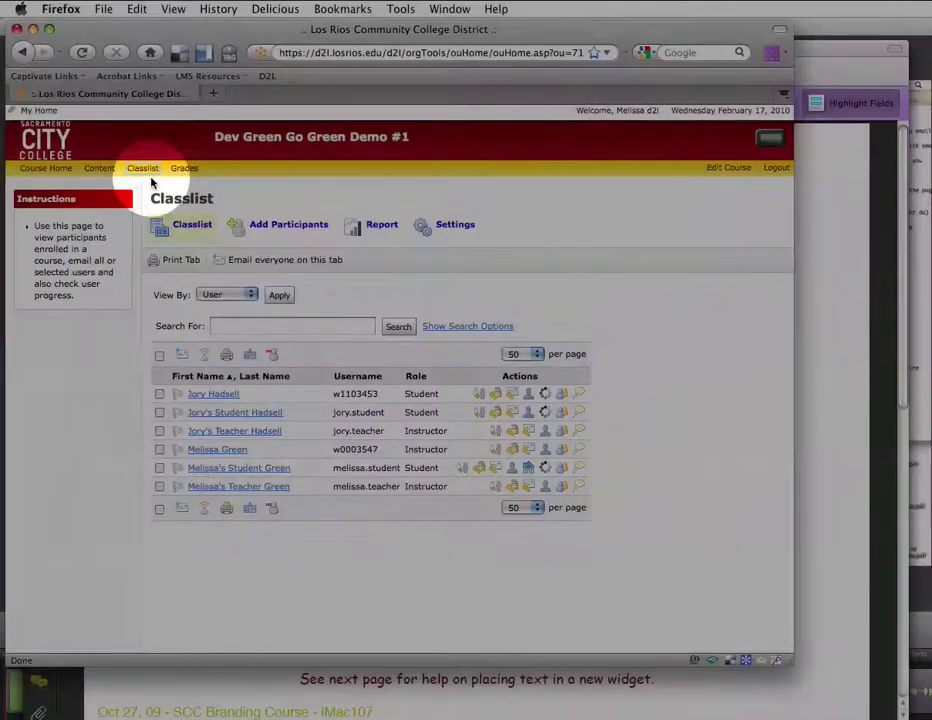
pyautogui.click(733, 168)
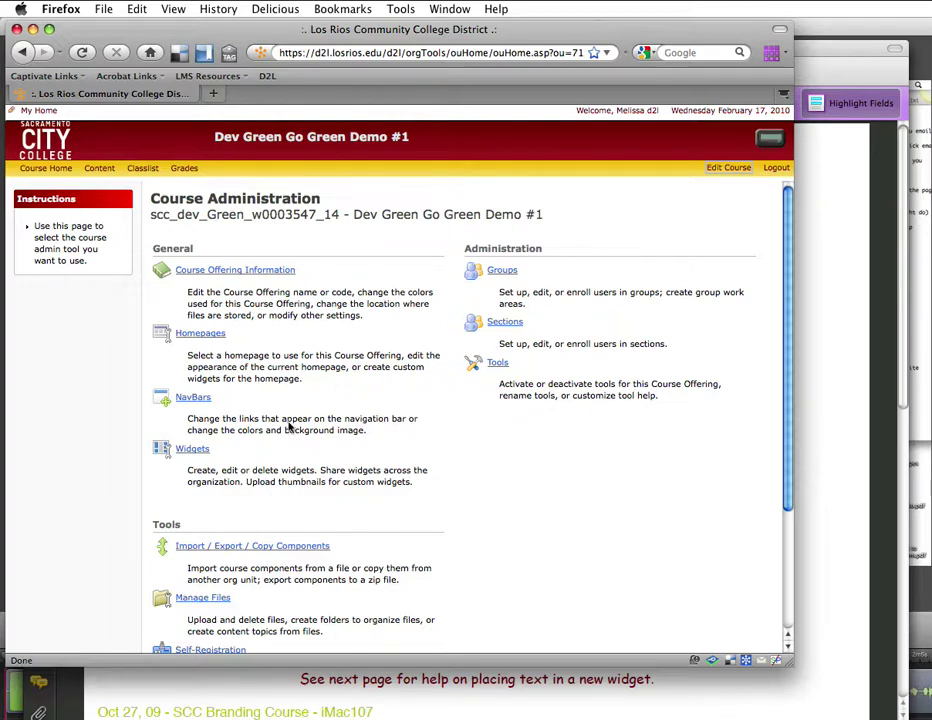
pyautogui.click(183, 397)
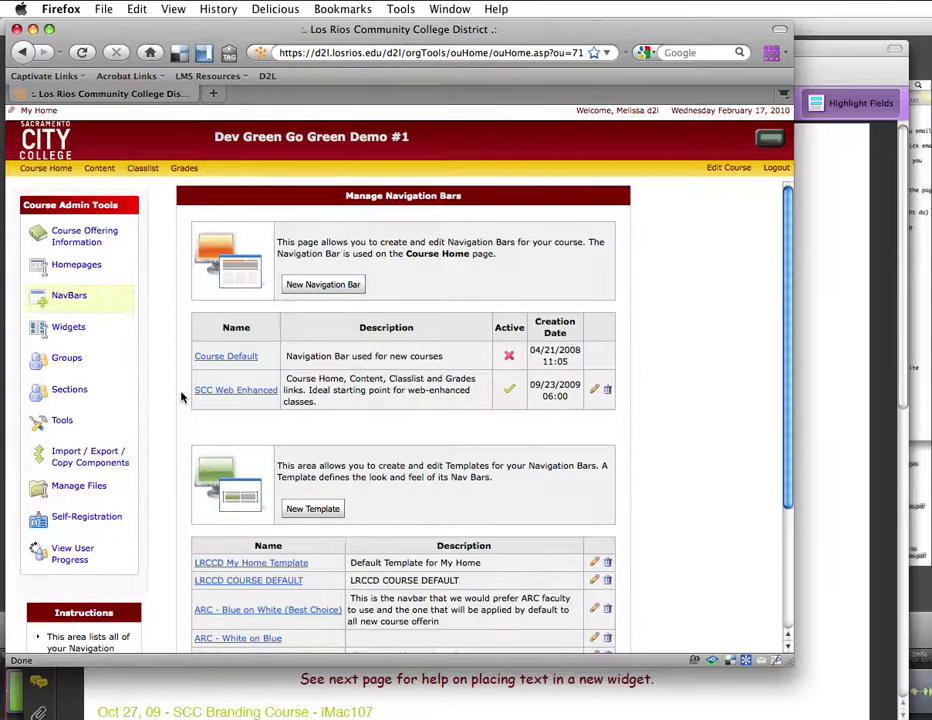
pyautogui.click(248, 391)
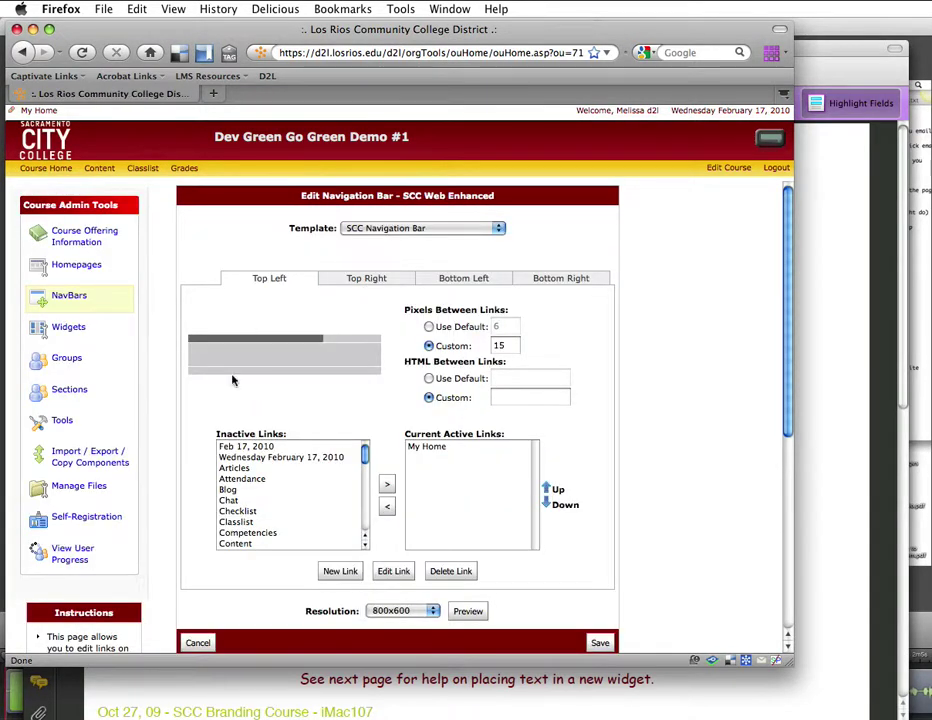
# Remove Classlist from the Bottom Left section's active links, save the navigation bar, and return to the course home page.
pyautogui.click(236, 372)
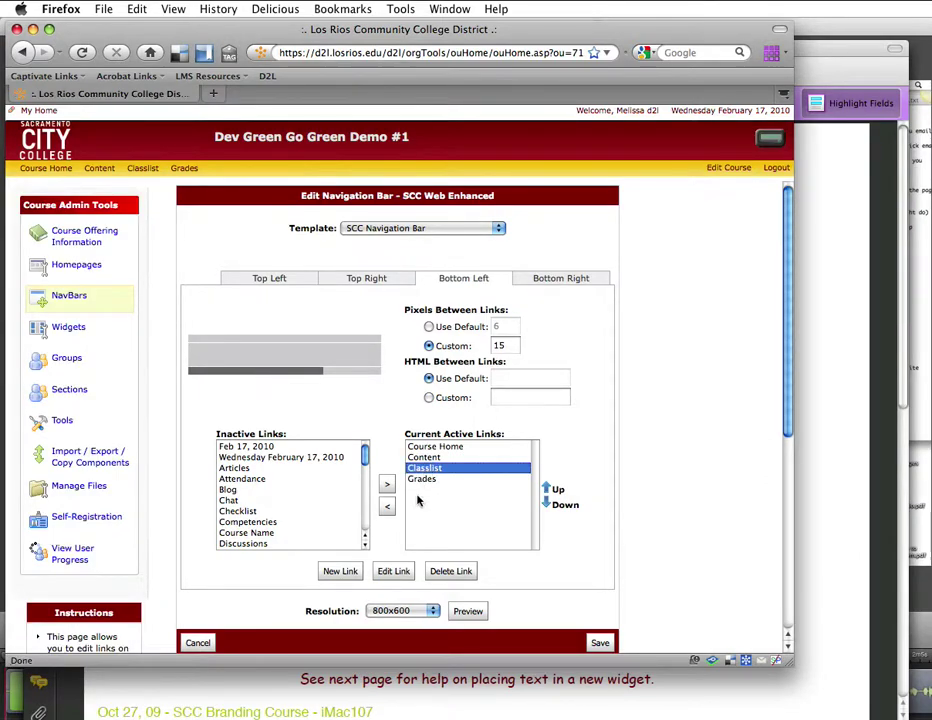
pyautogui.click(387, 506)
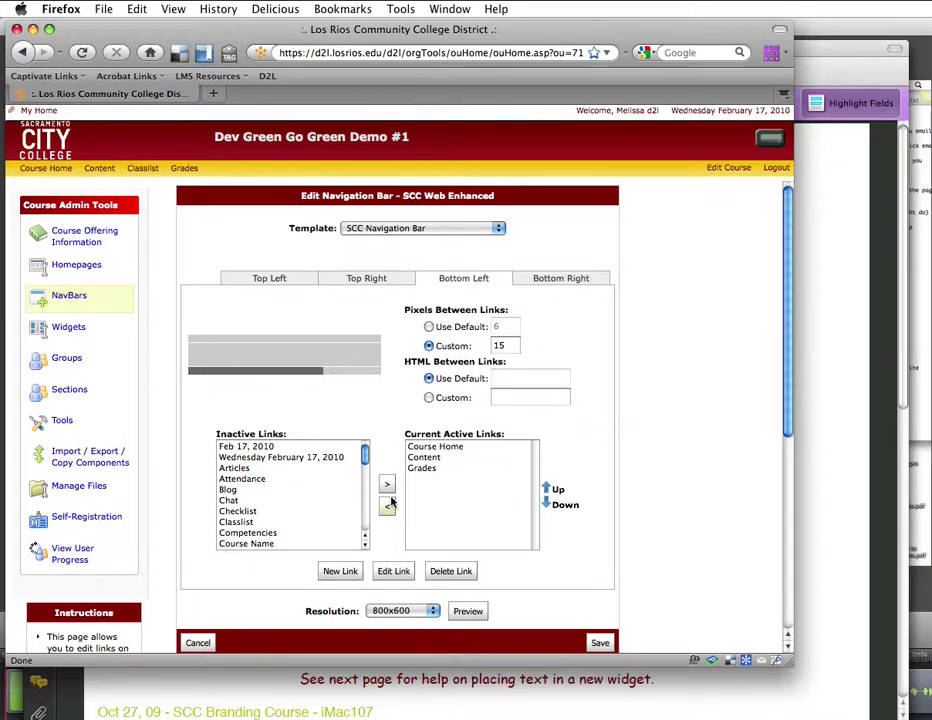
pyautogui.click(600, 643)
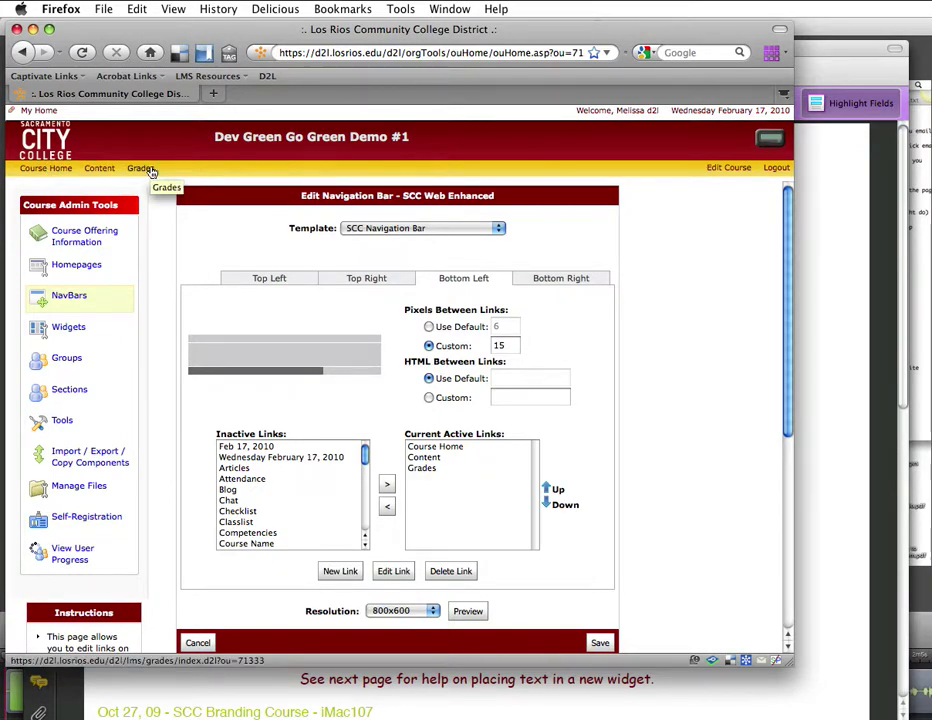
pyautogui.click(54, 169)
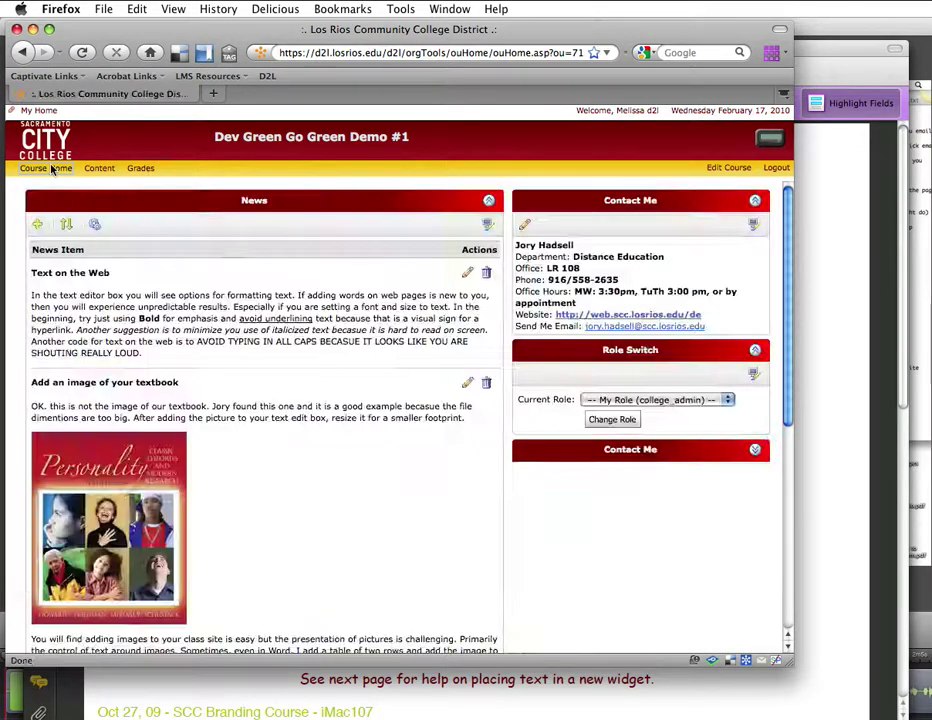